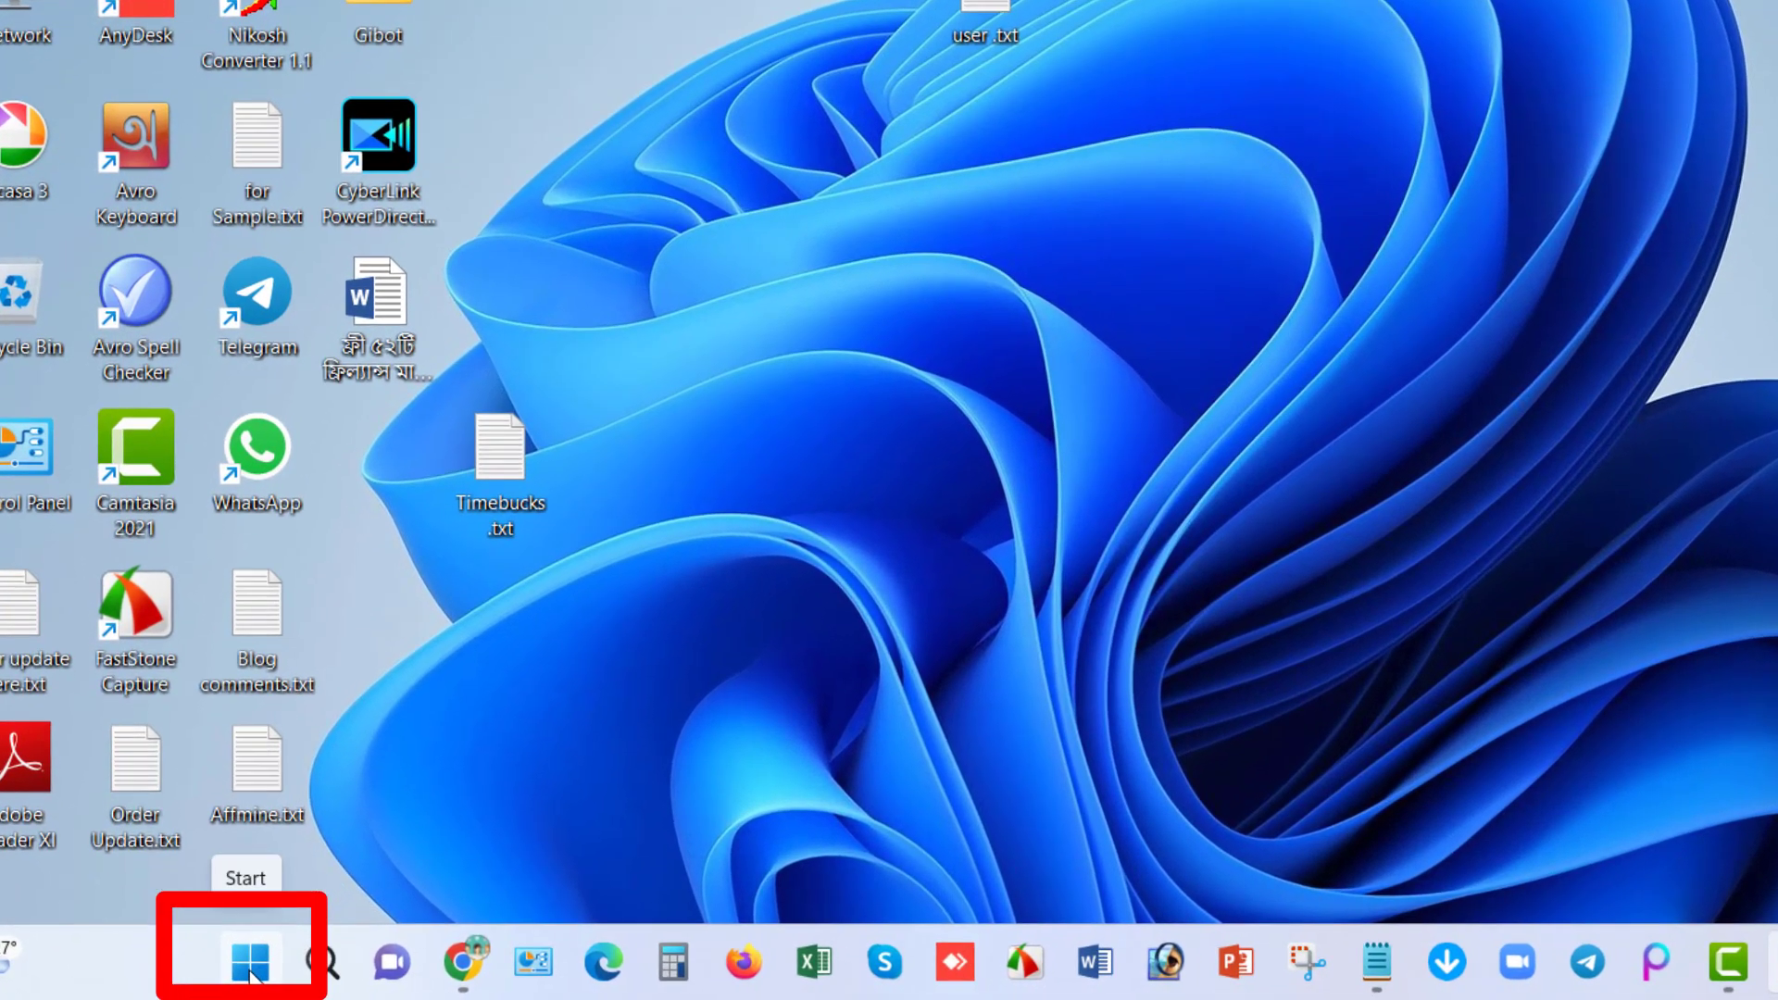
Step: Open the password change dialog from the account sign-in options in Windows Settings
click(250, 963)
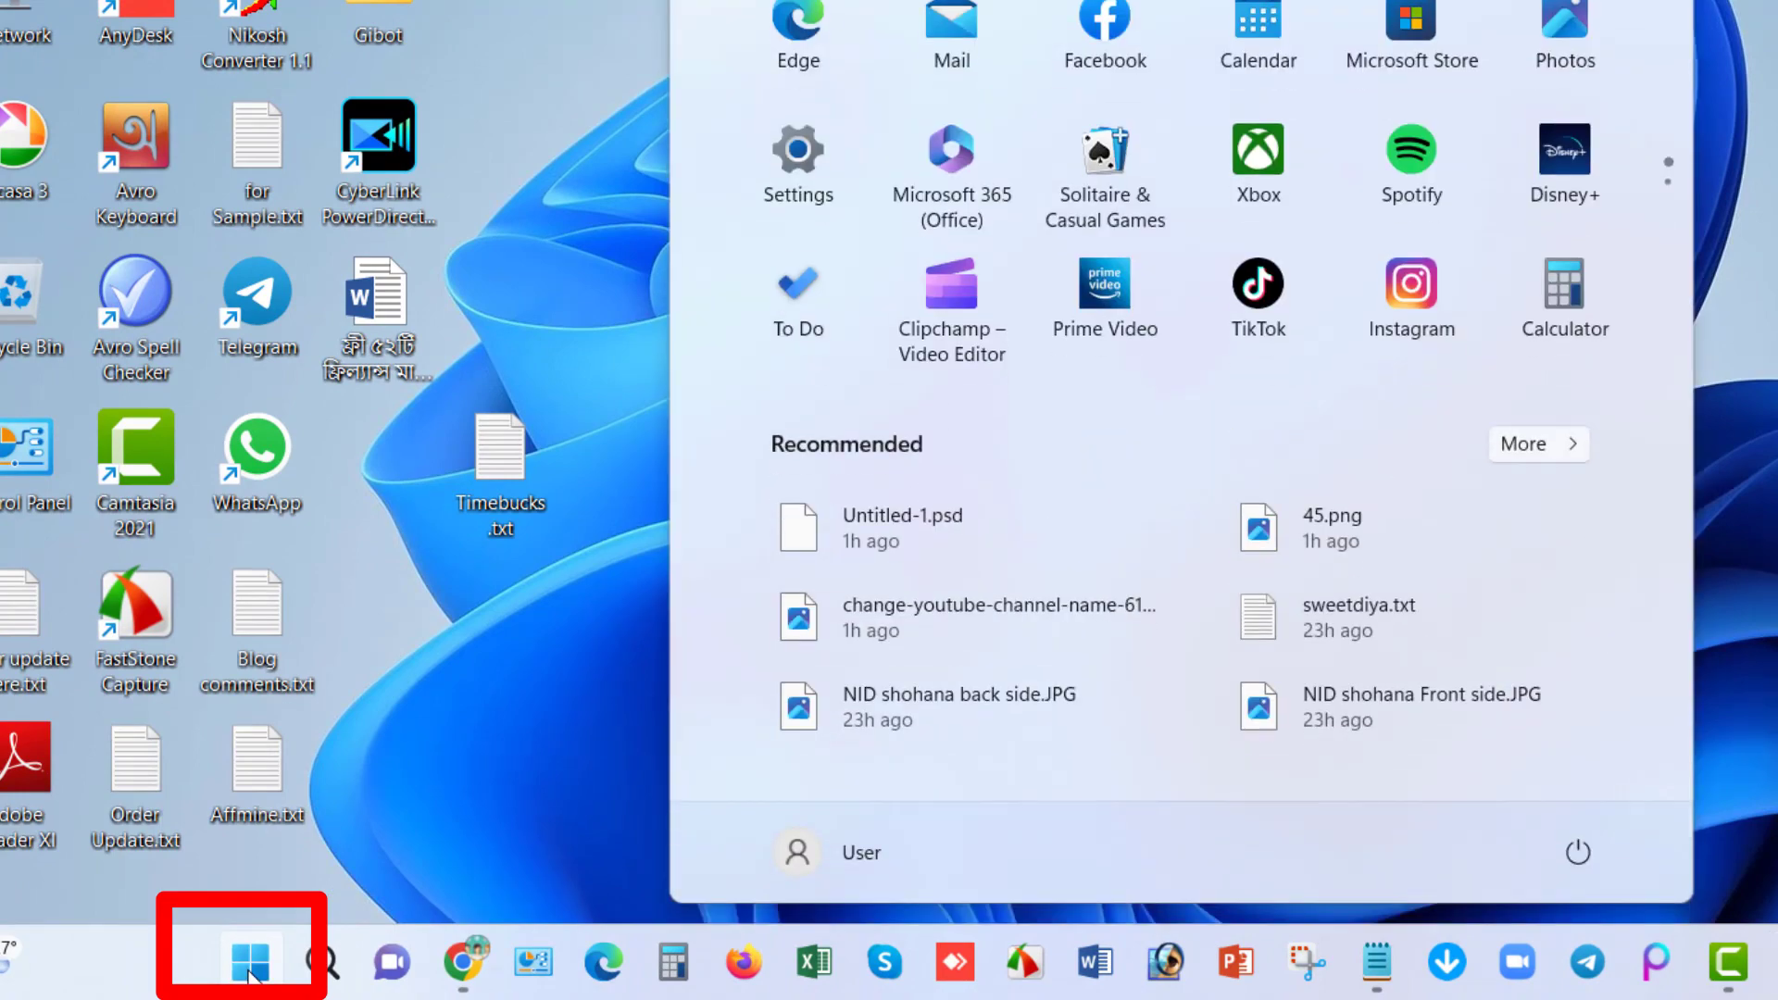
click(785, 172)
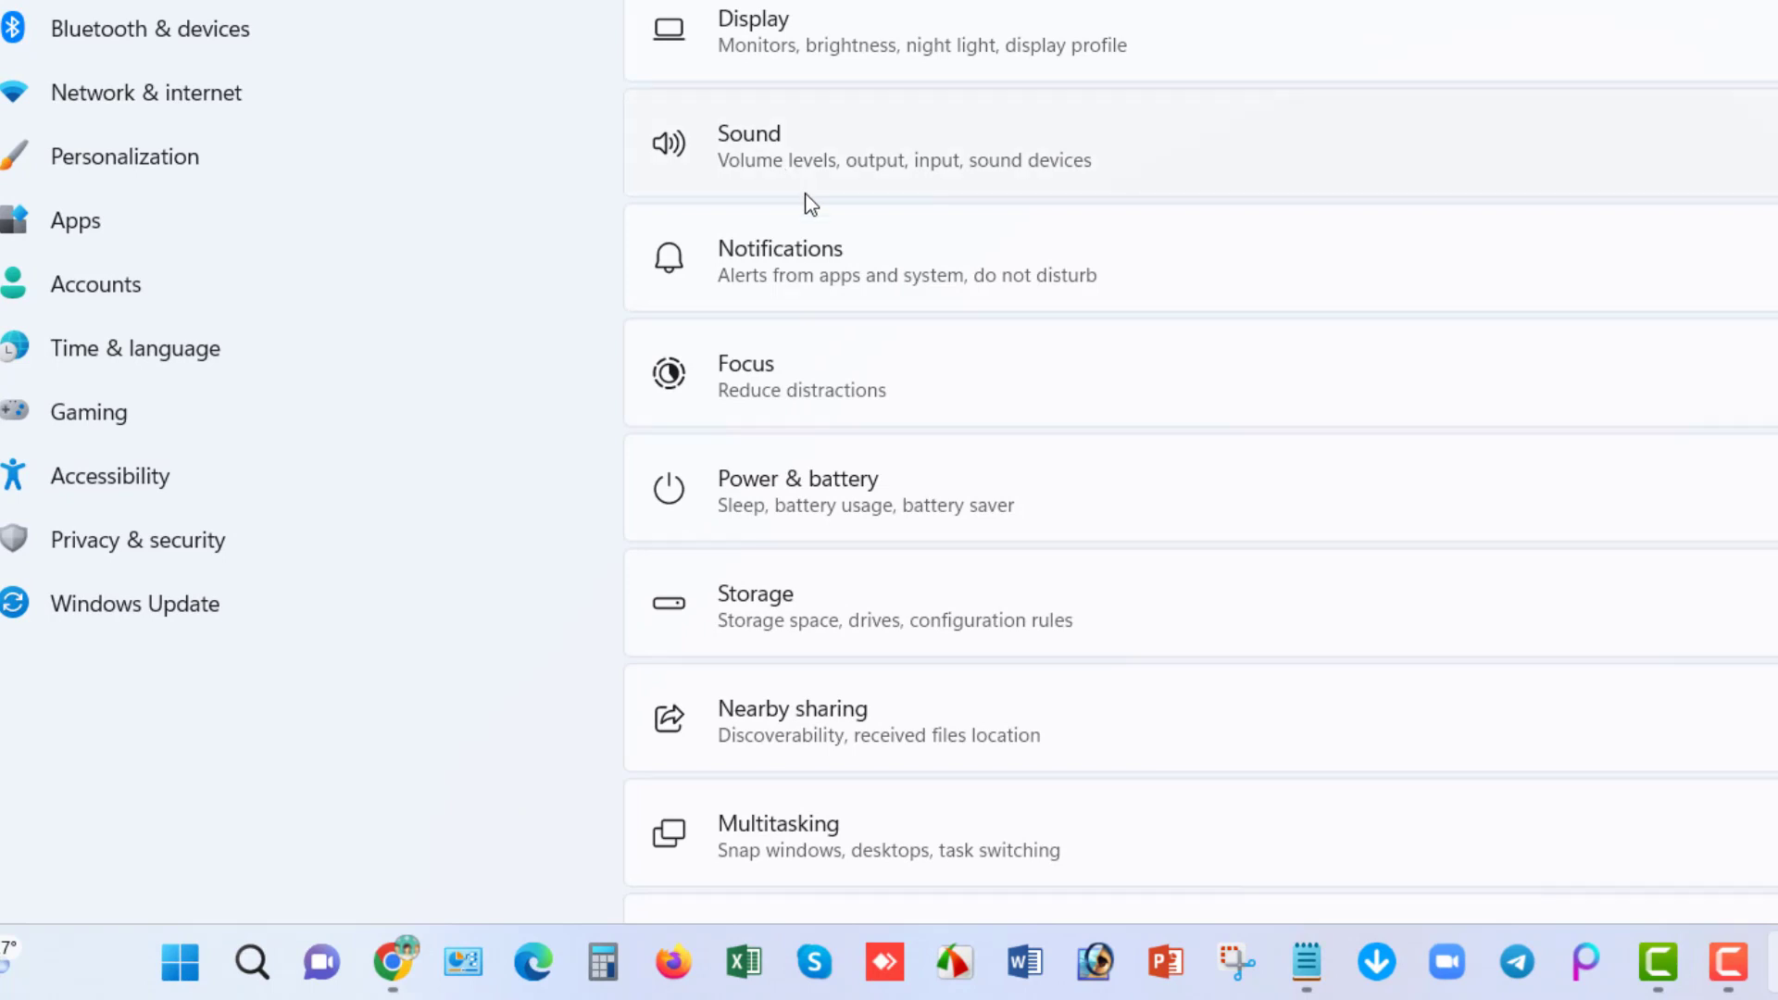
click(104, 289)
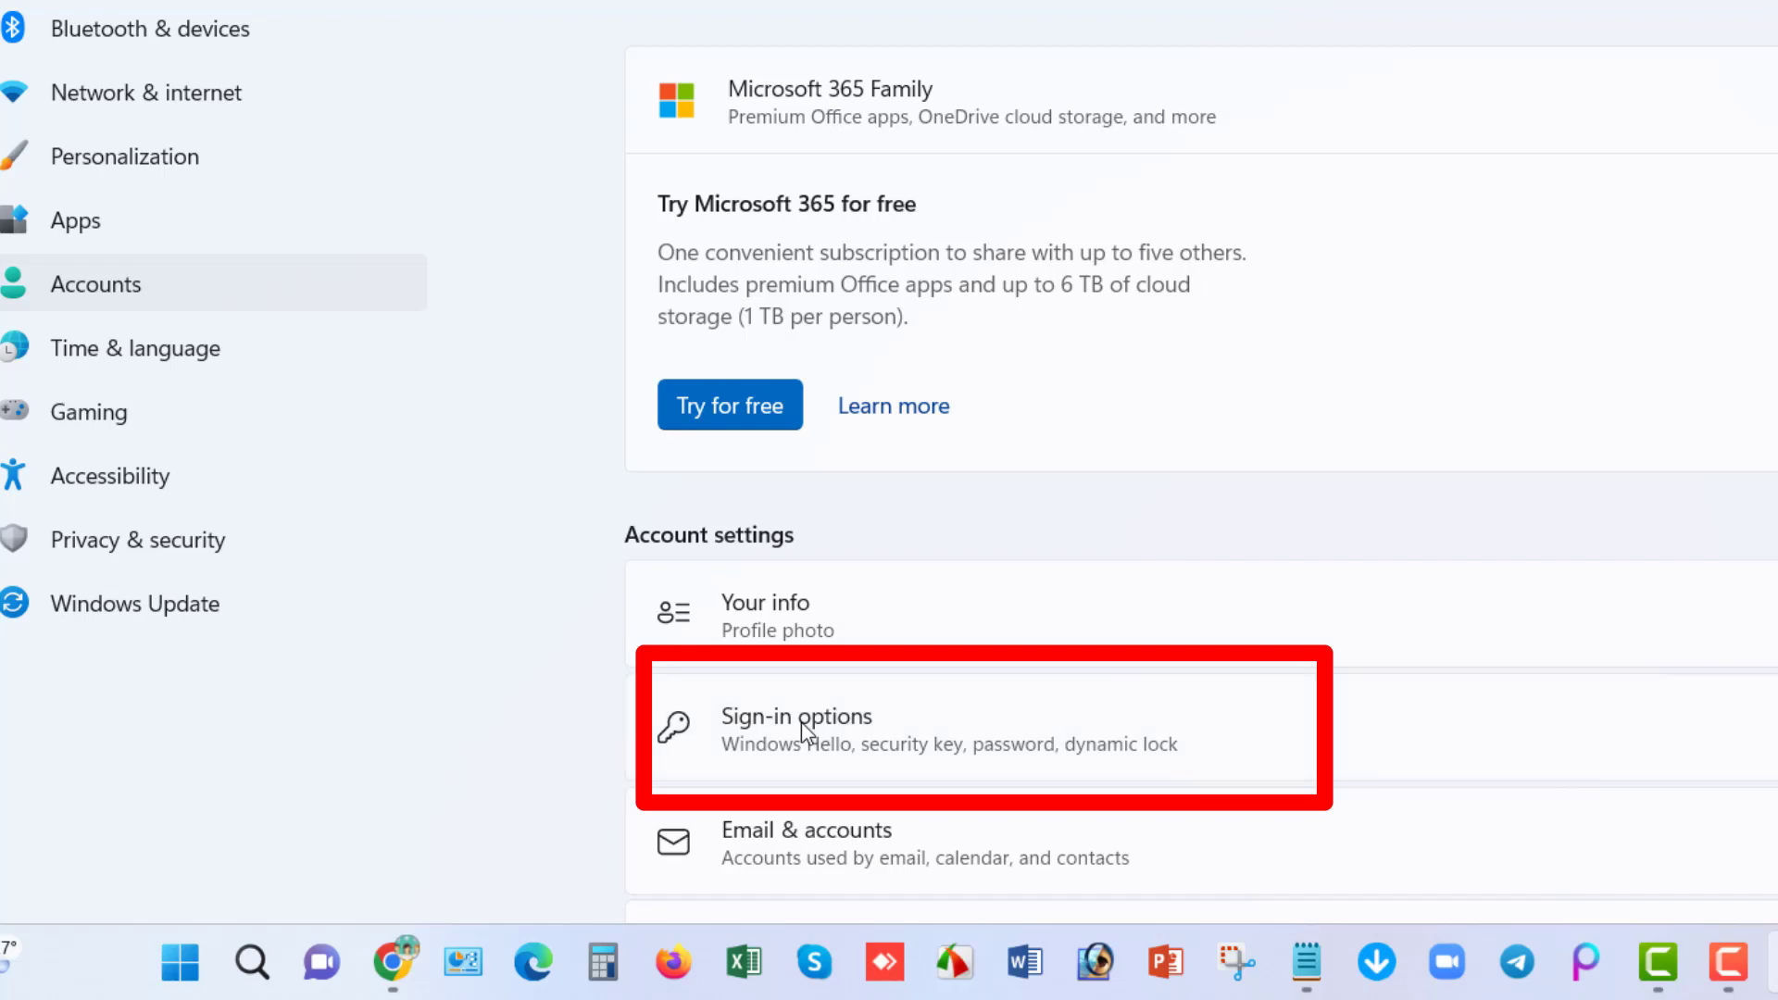
click(802, 721)
scroll(802, 722, down, 3)
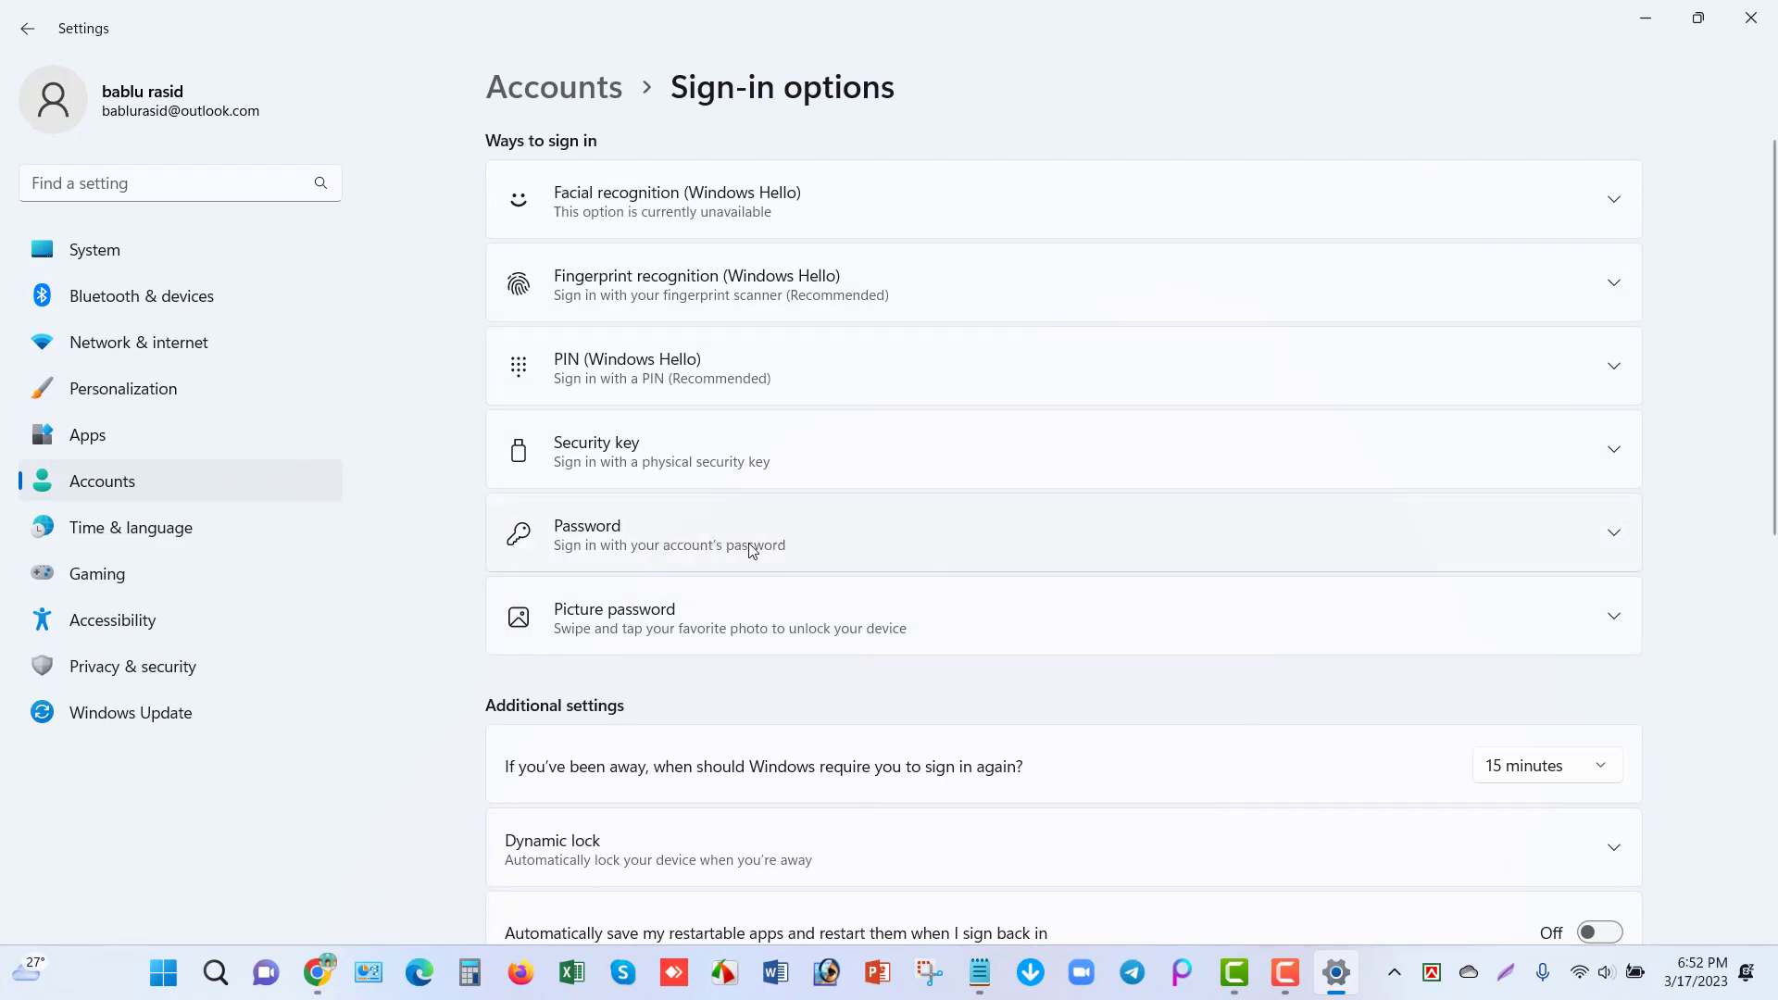
click(635, 537)
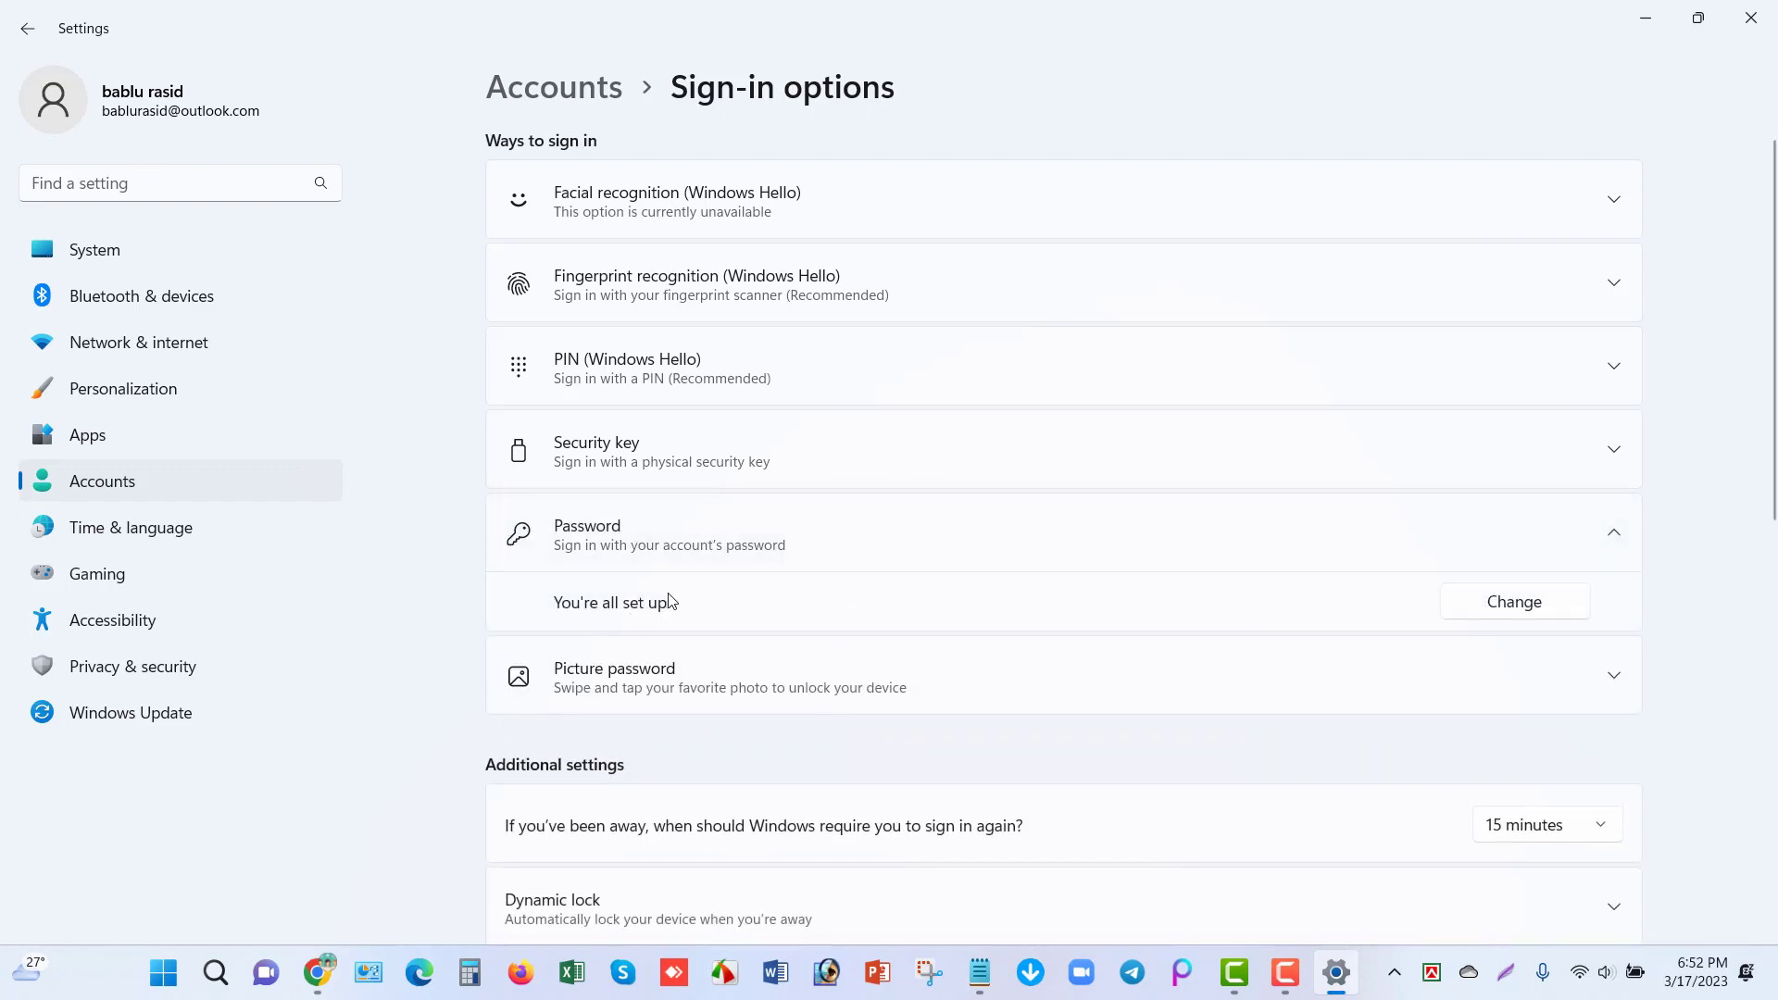
click(1527, 612)
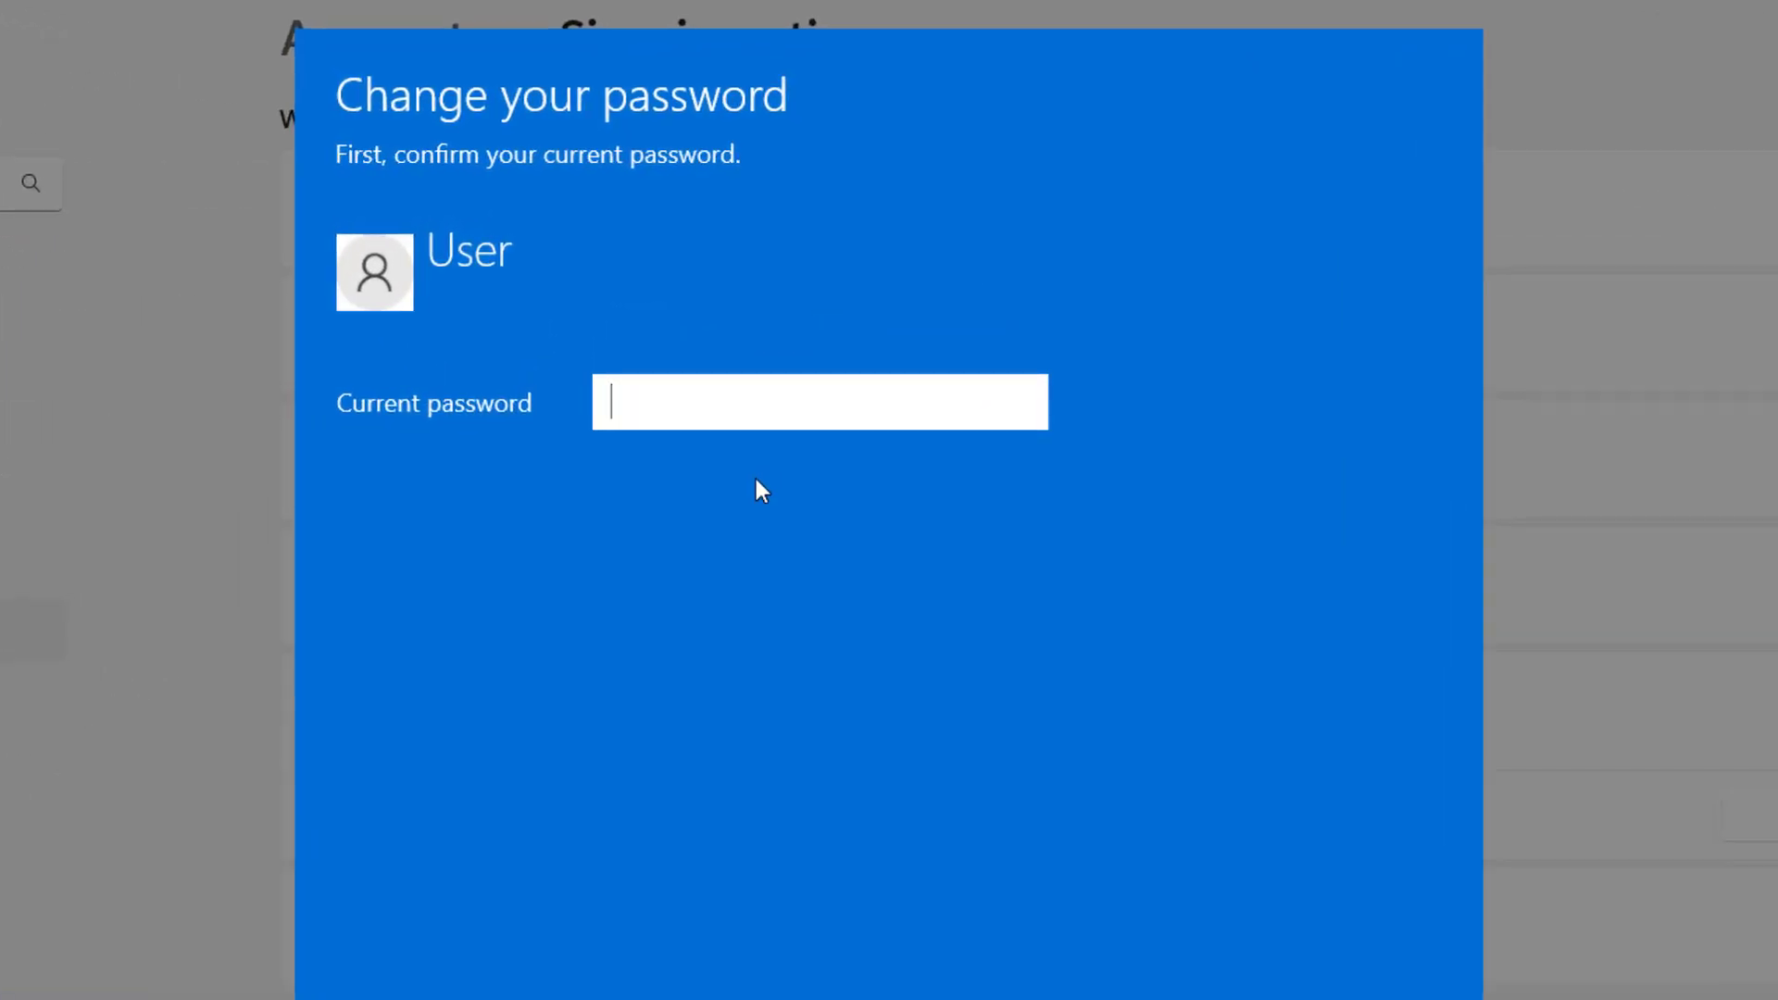
Step: Enter the current account password and continue to the new password form
text(***)
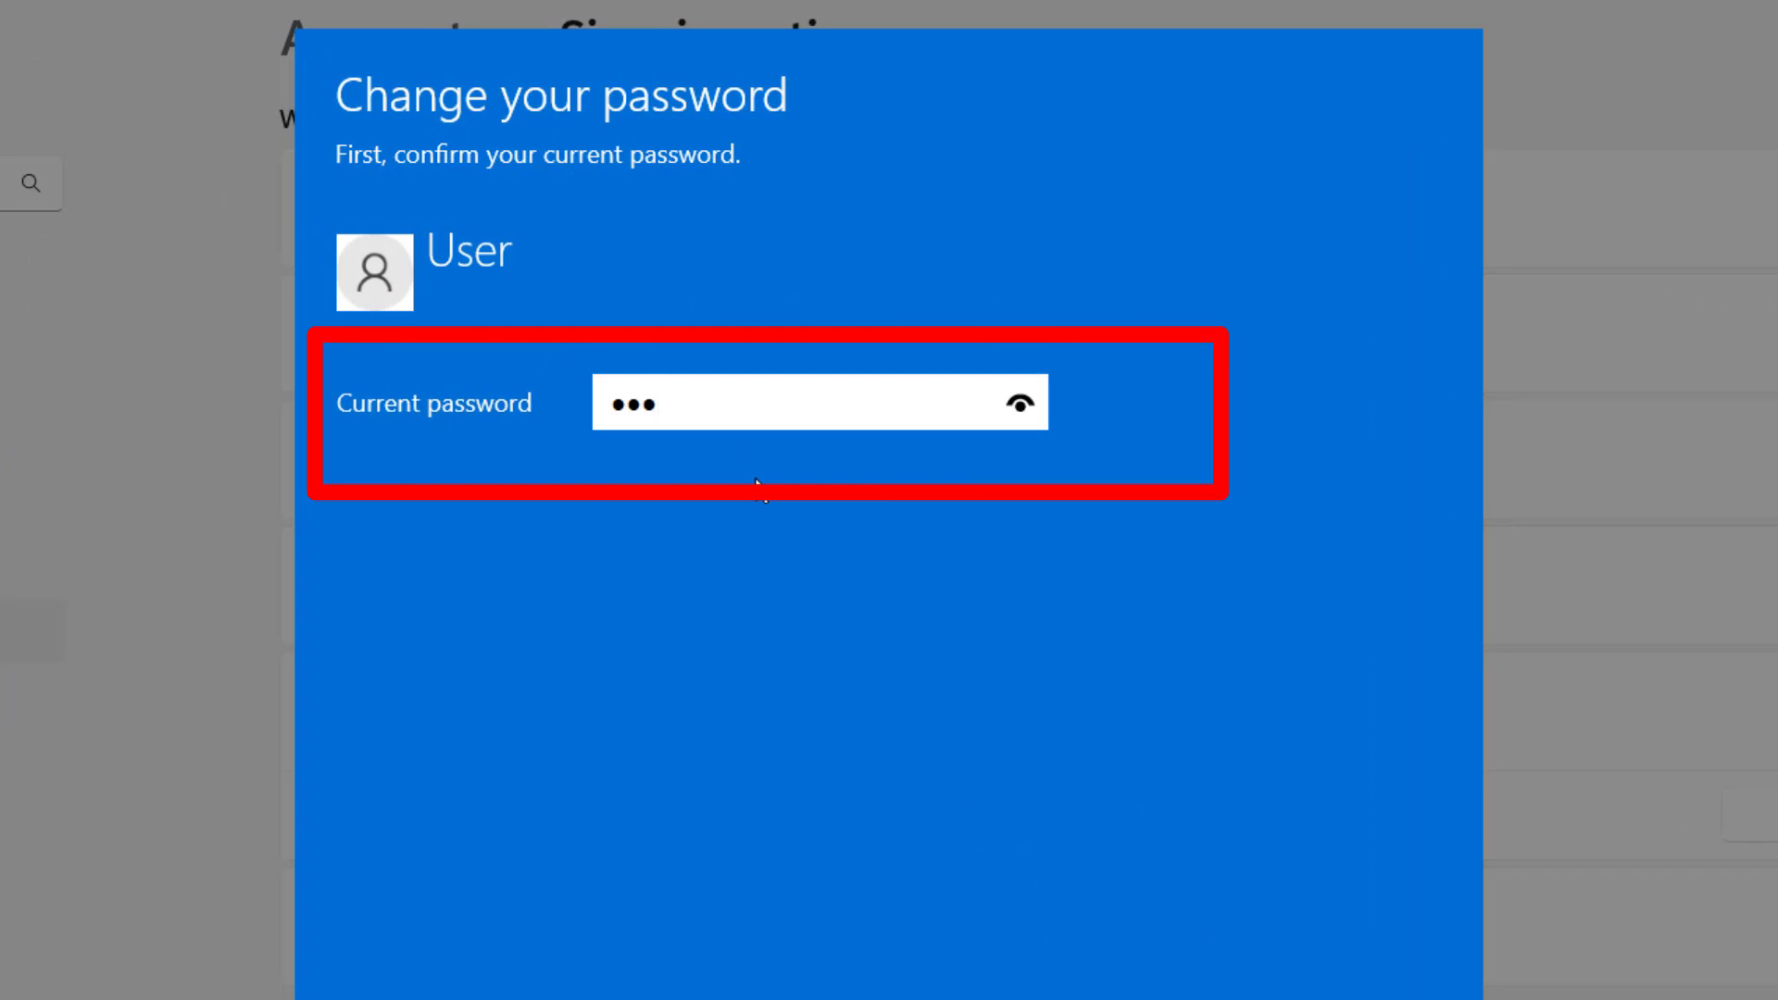
text(******)
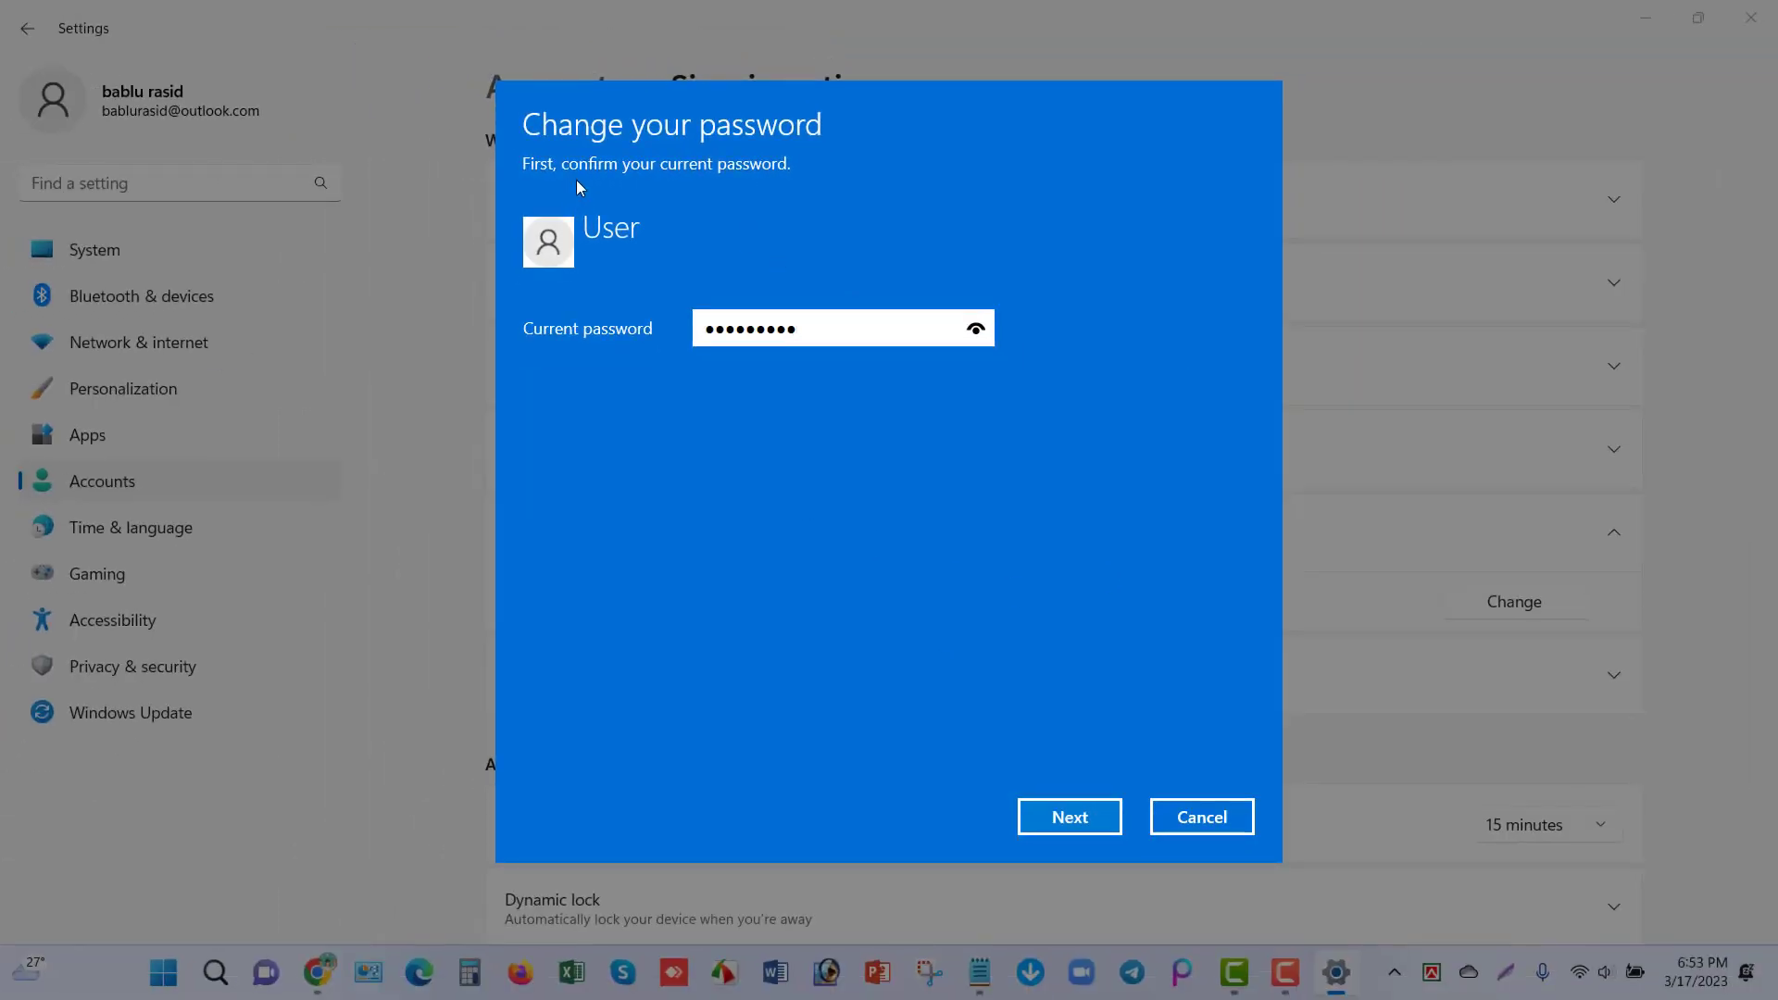
click(1057, 819)
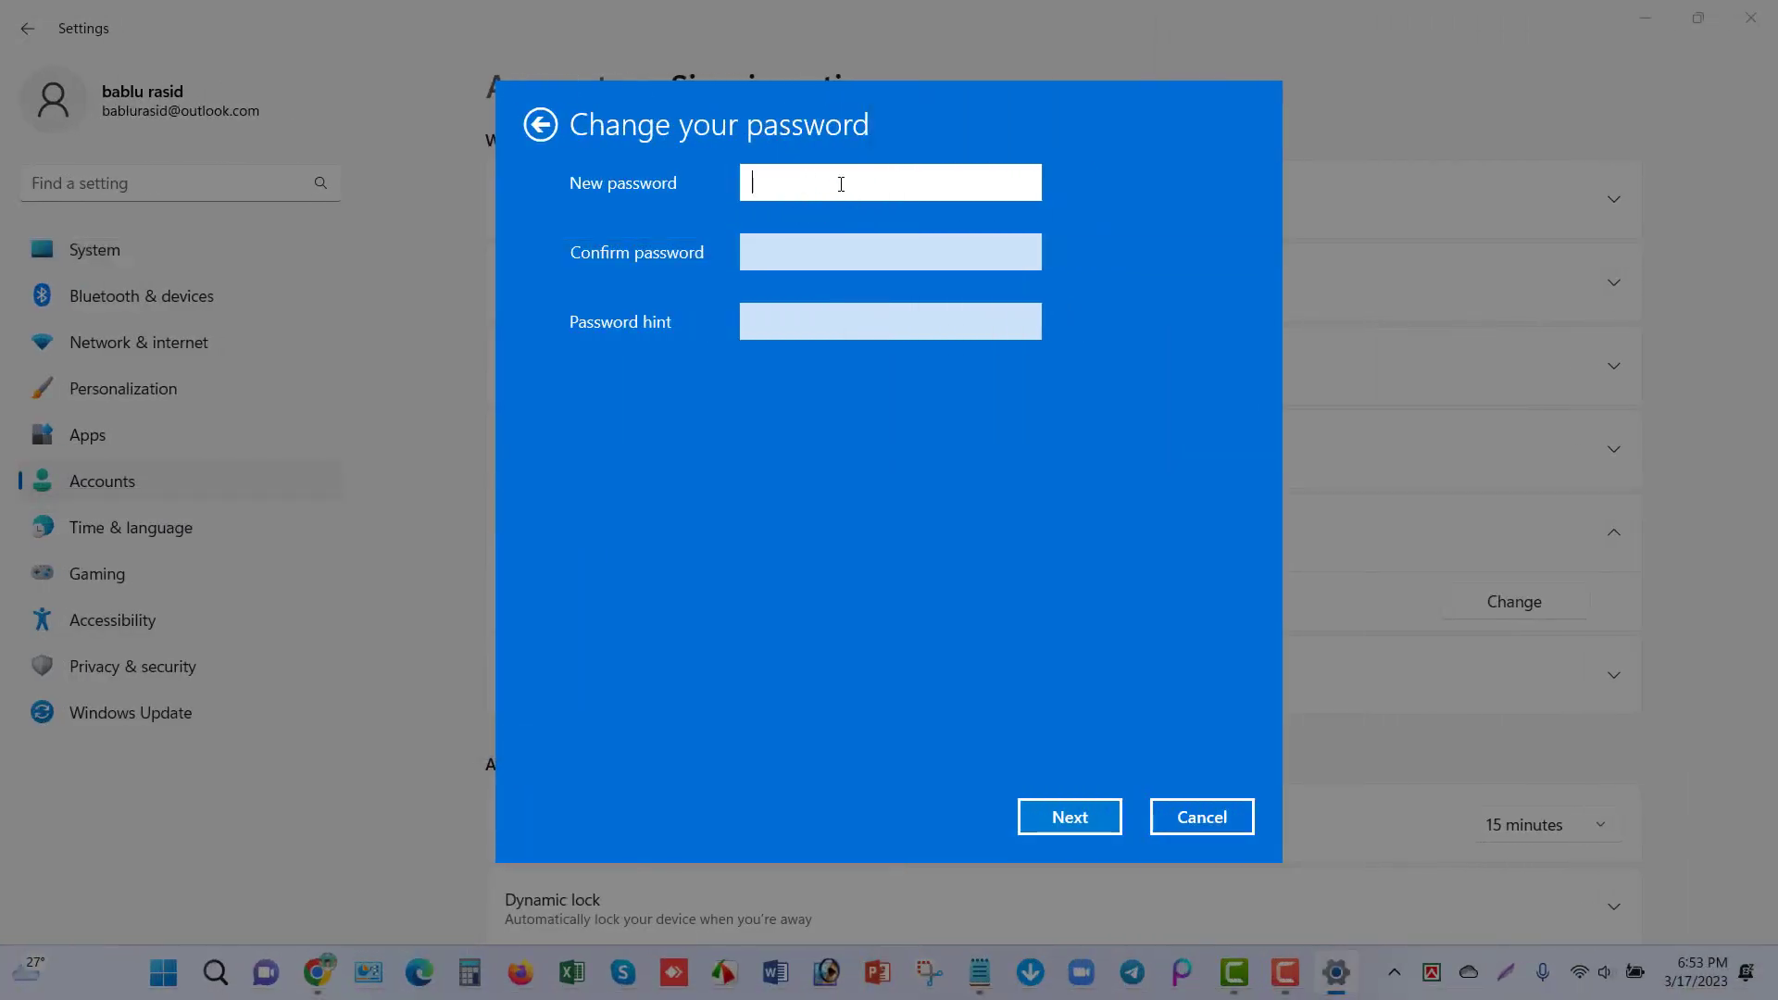
Step: Enter the new account password and its confirmation, leave the password hint empty, and cancel the change
text(•••••••••••)
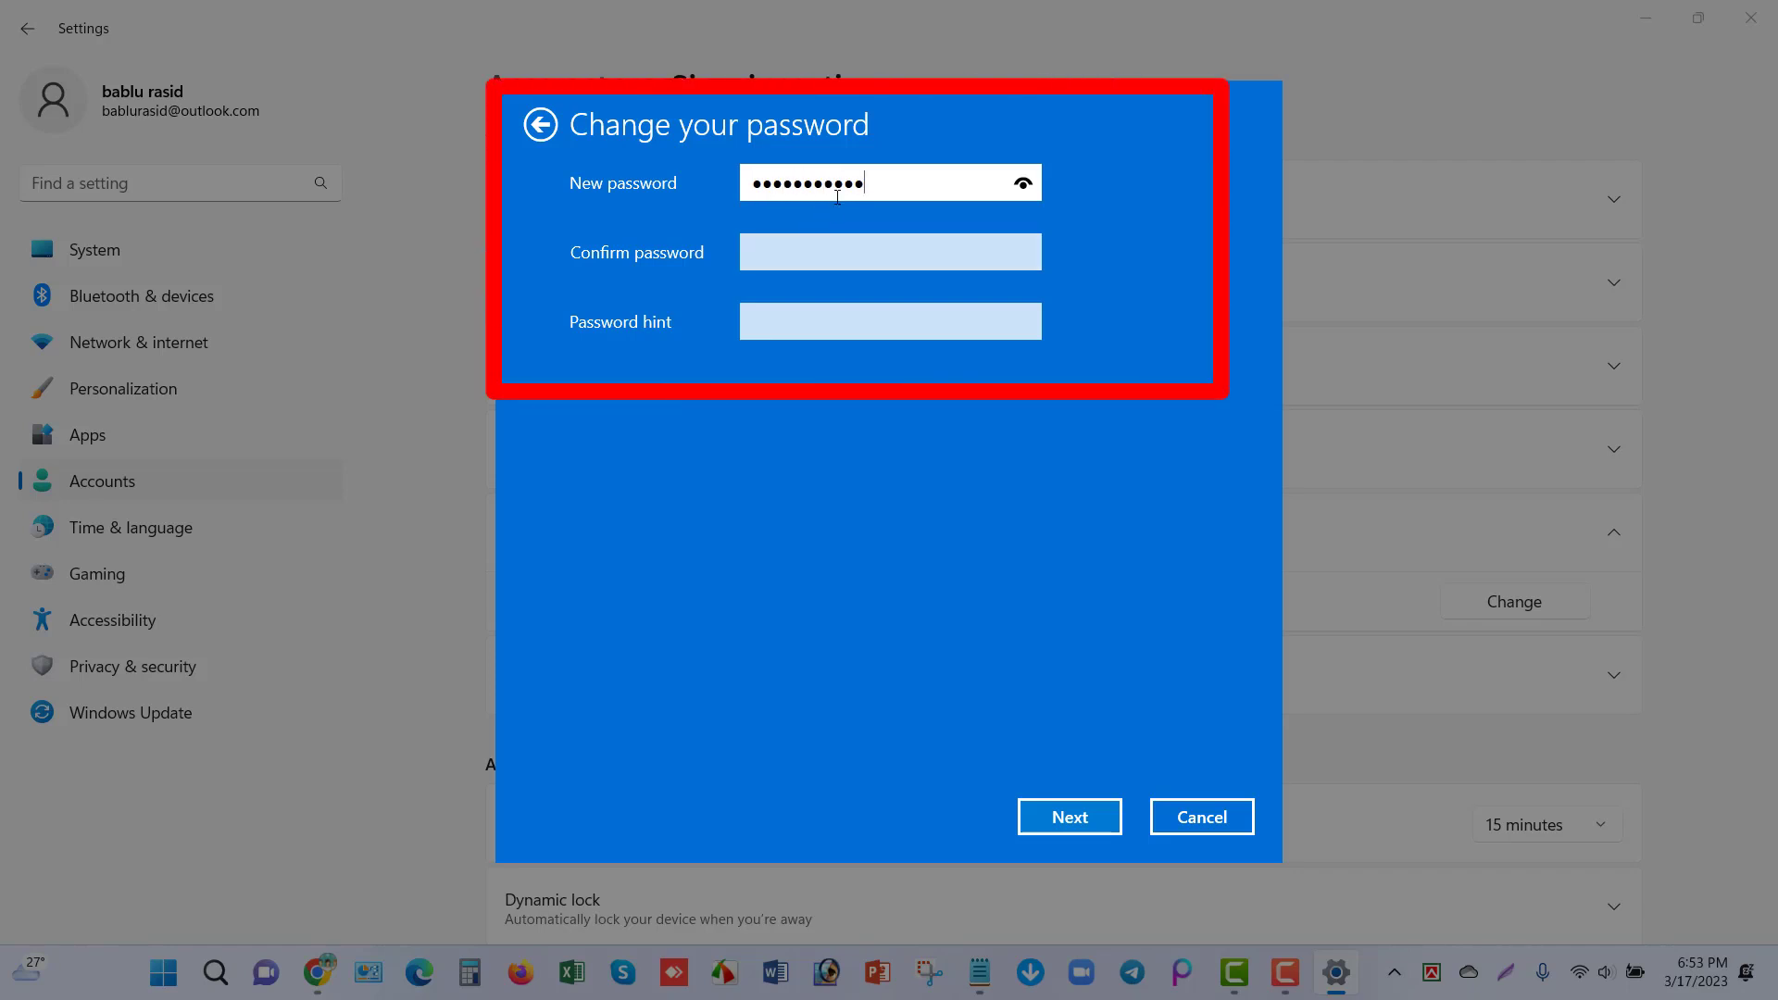
drag(881, 179, 723, 171)
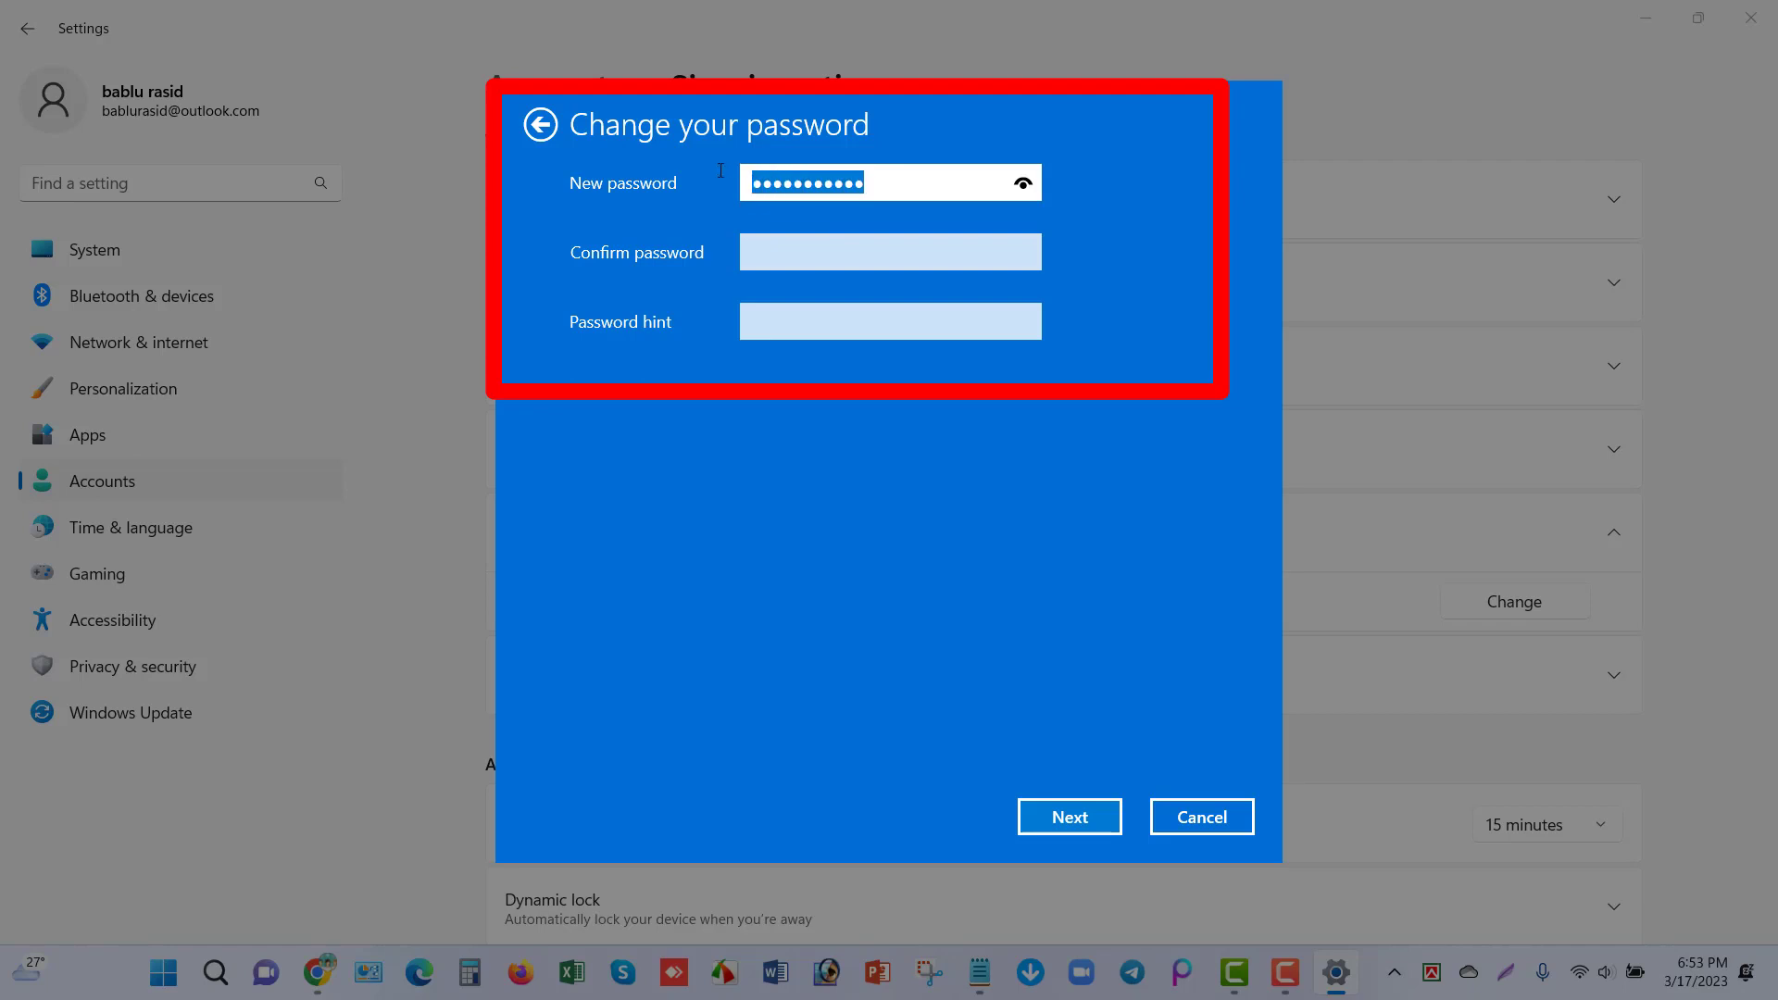
click(790, 258)
text(••••••••••)
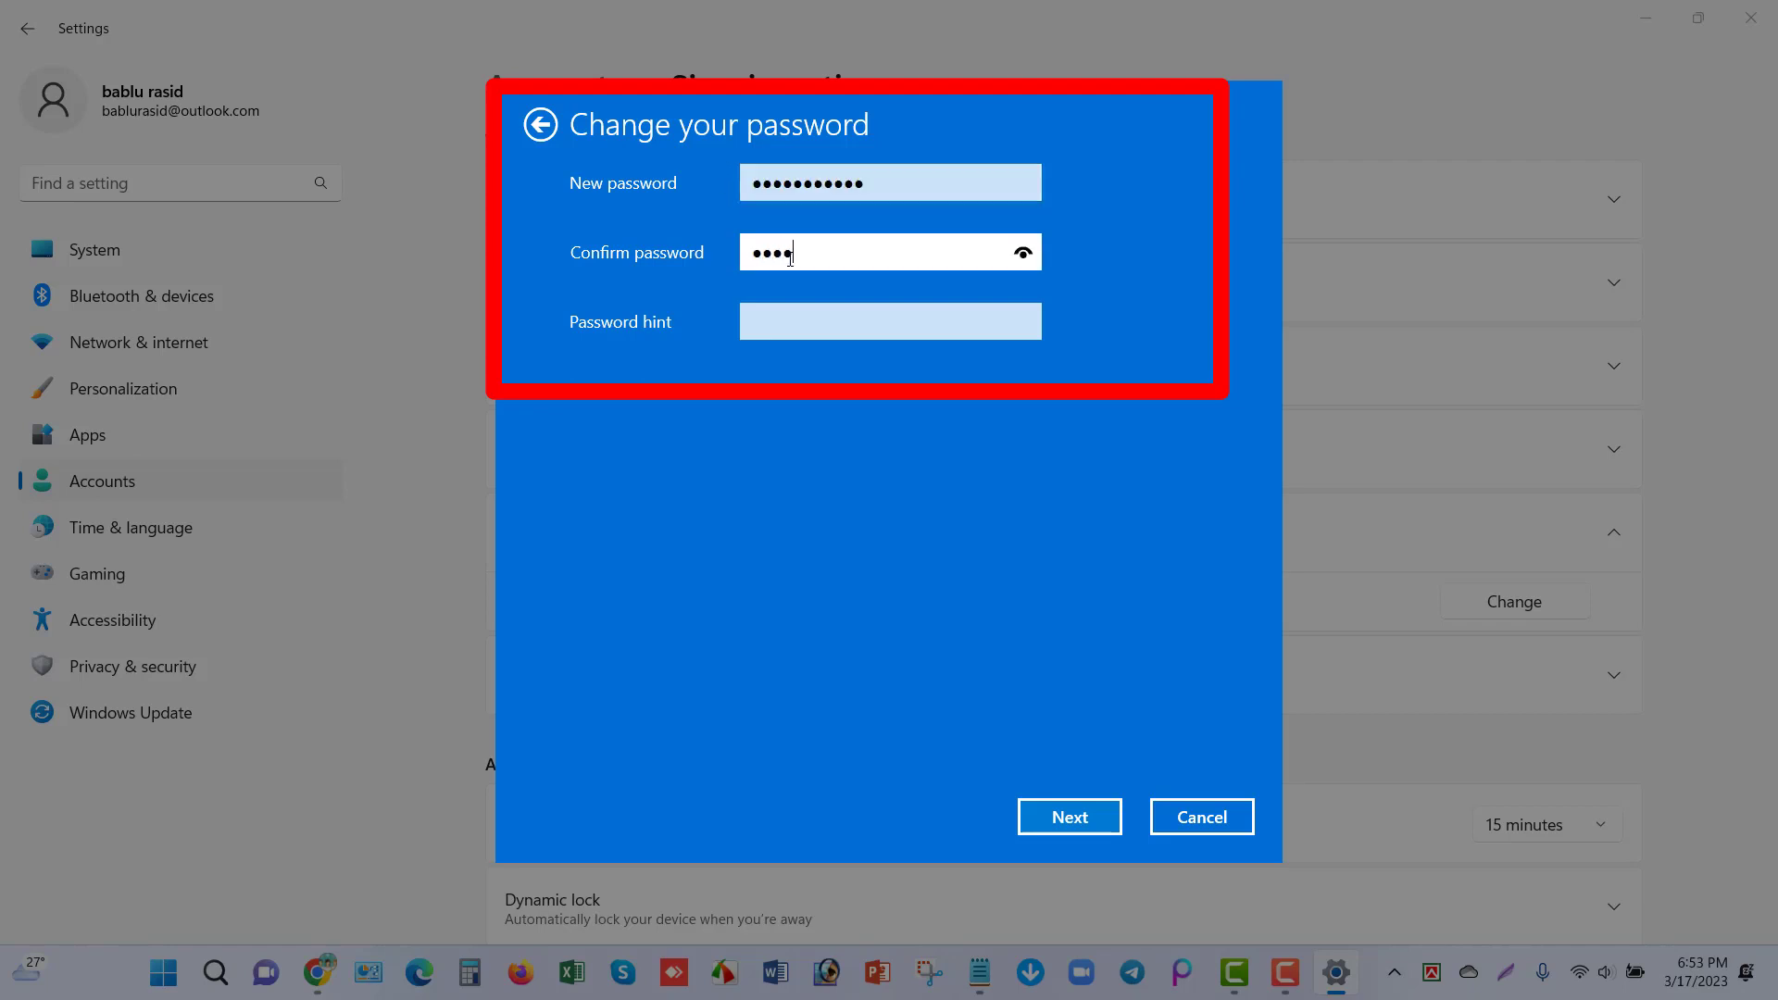
text(••)
key(BackSpace)
click(792, 329)
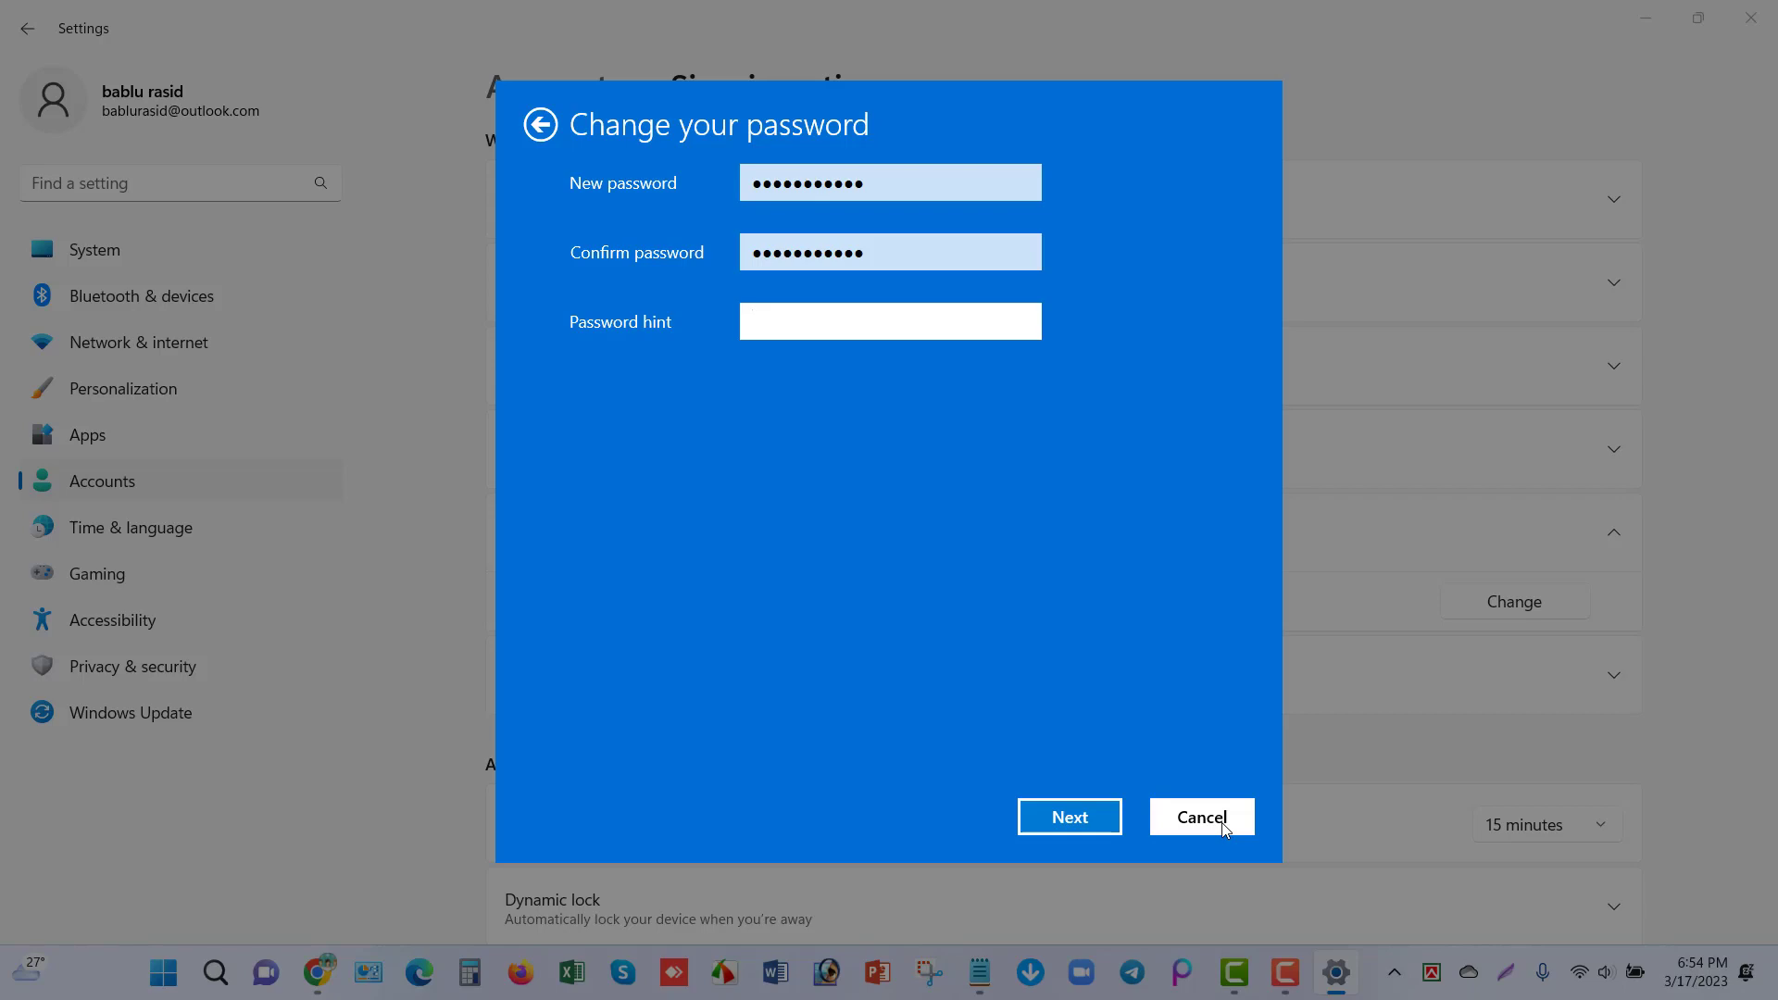
click(1223, 823)
Step: Close the Settings window and refresh the desktop
click(1750, 17)
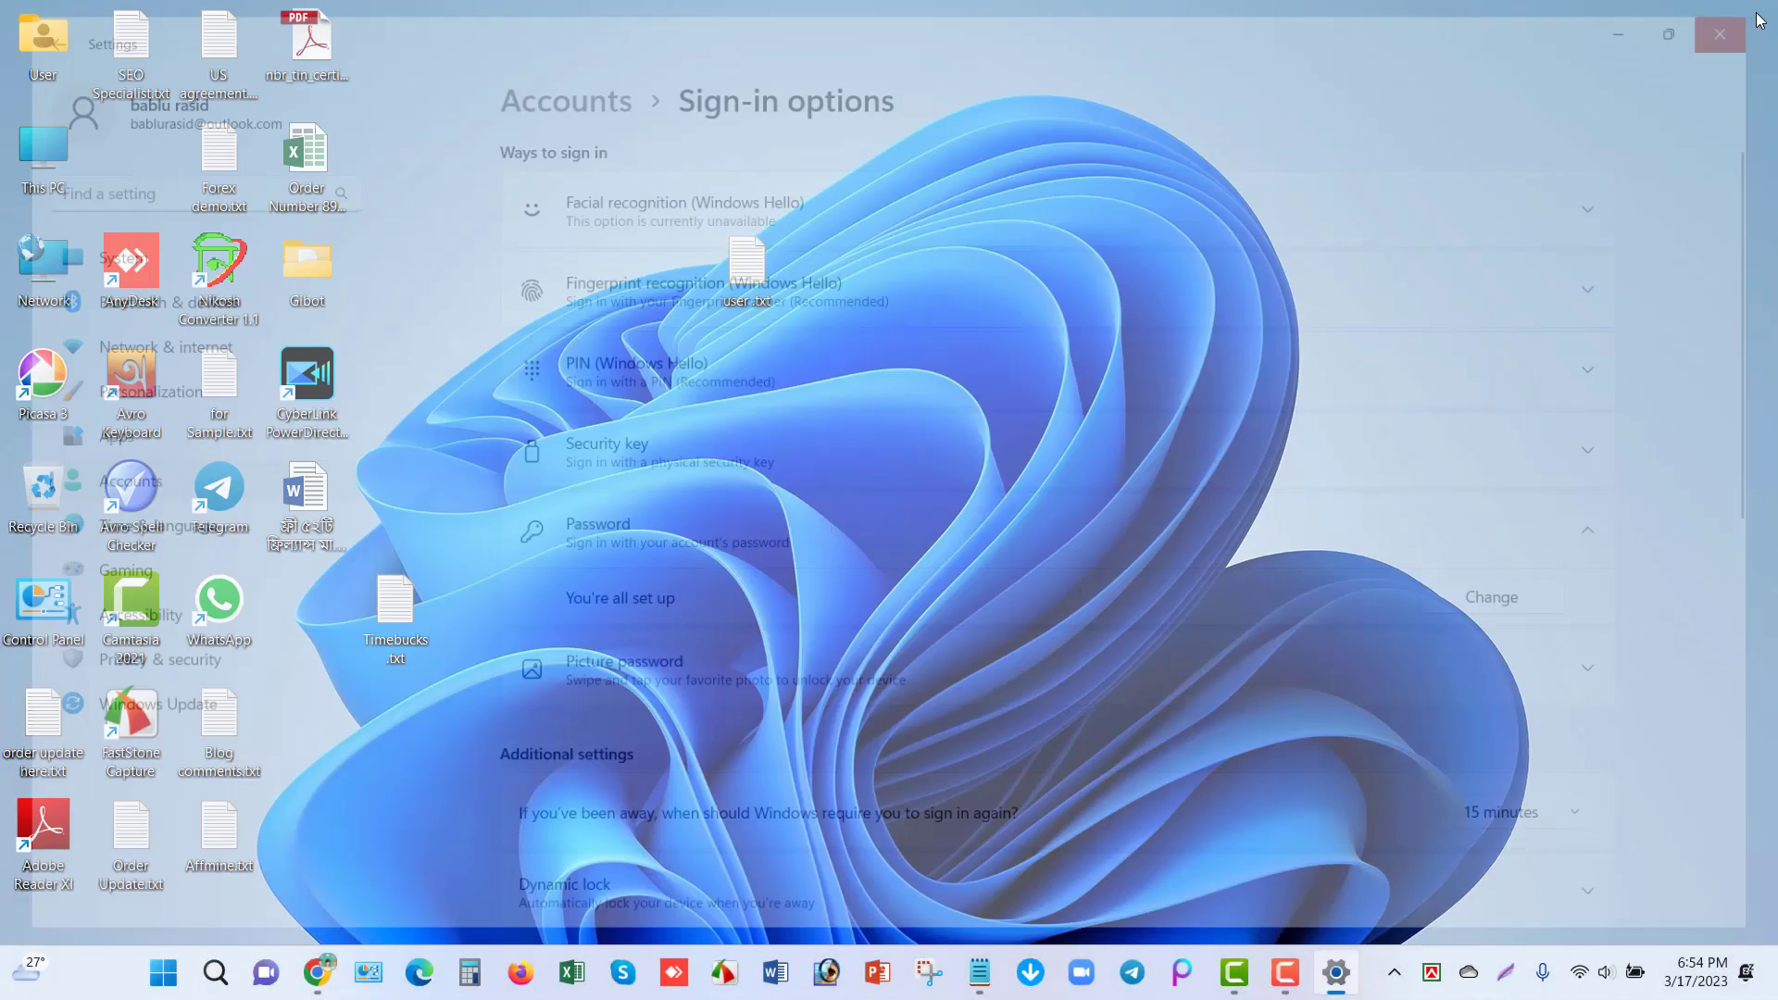
right_click(1142, 236)
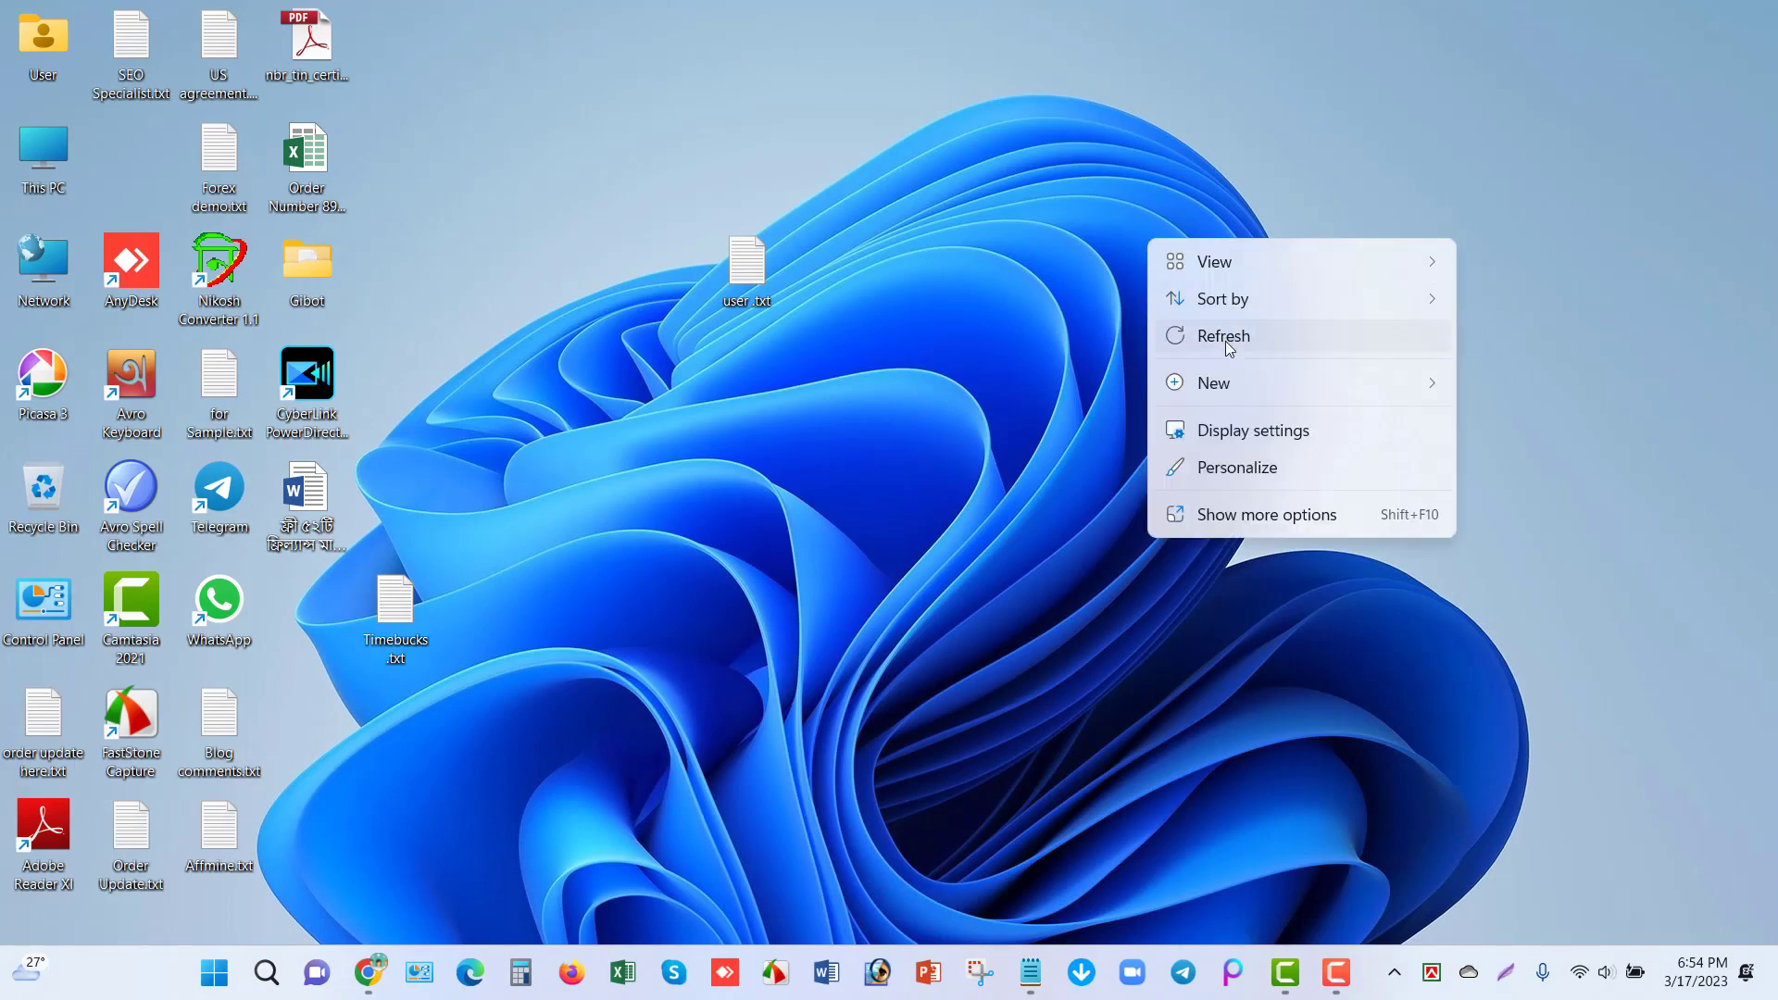
click(1226, 341)
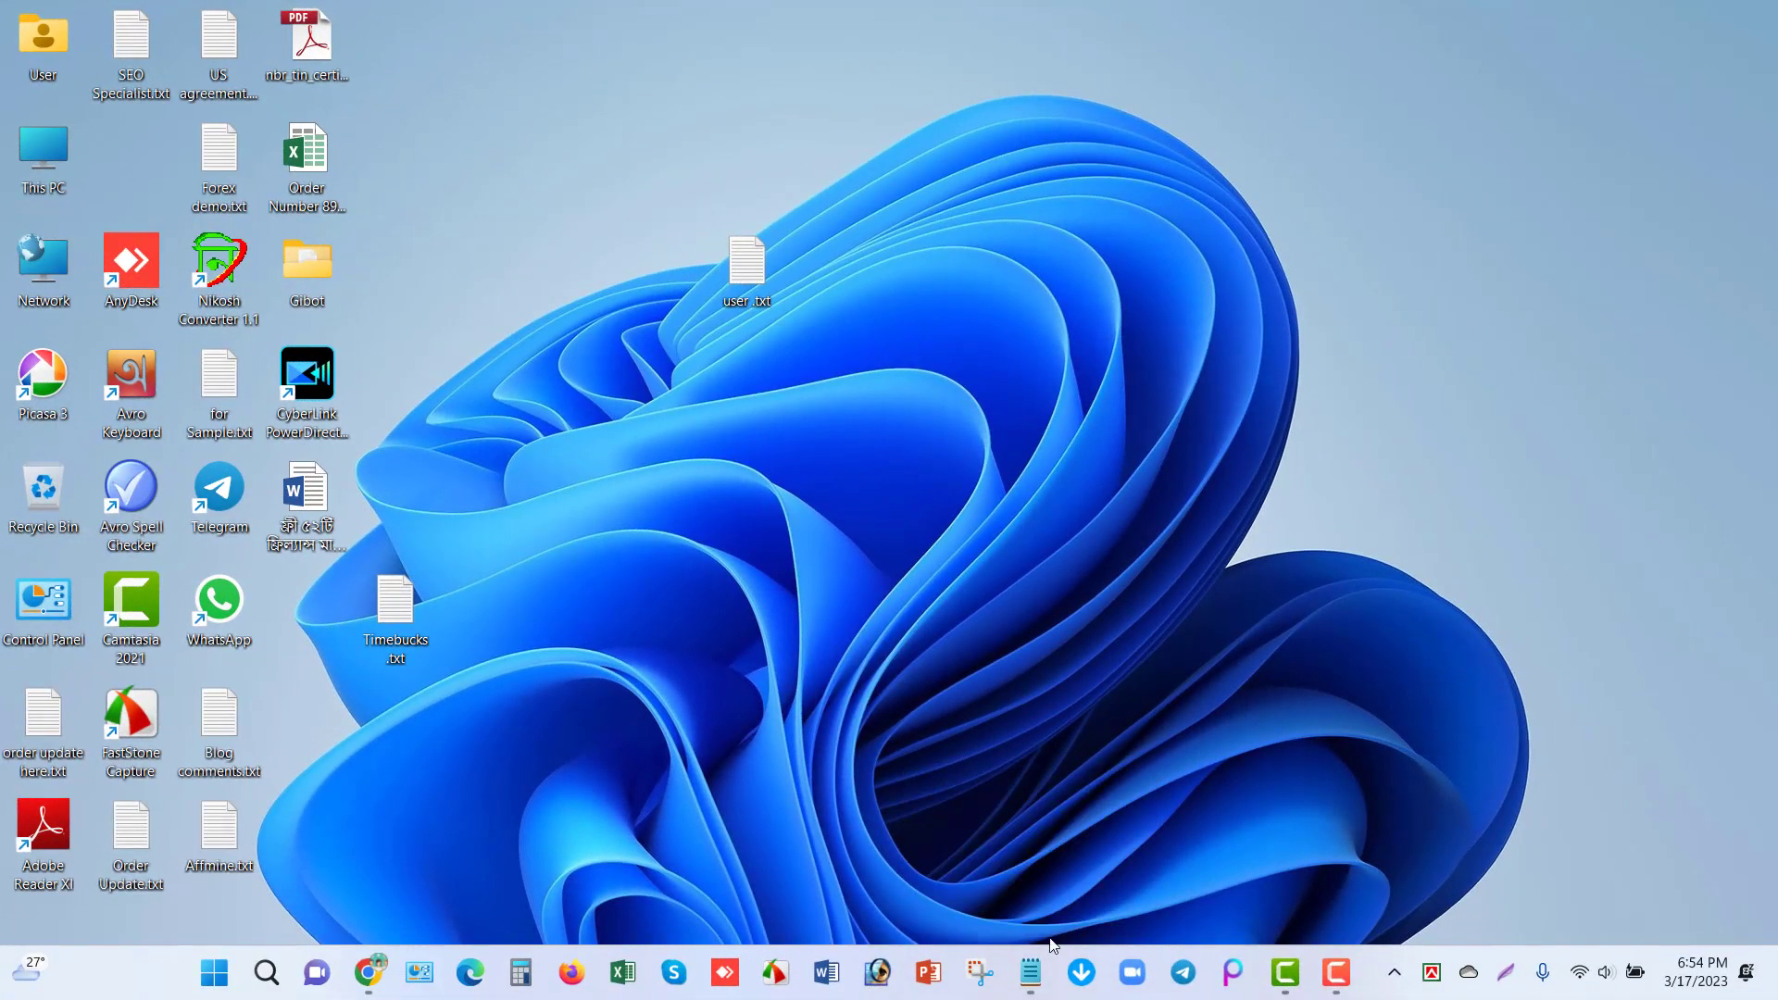
Step: Switch to the user .txt notes in Notepad and read the instructions for changing the password through the account sign-in options
click(1031, 970)
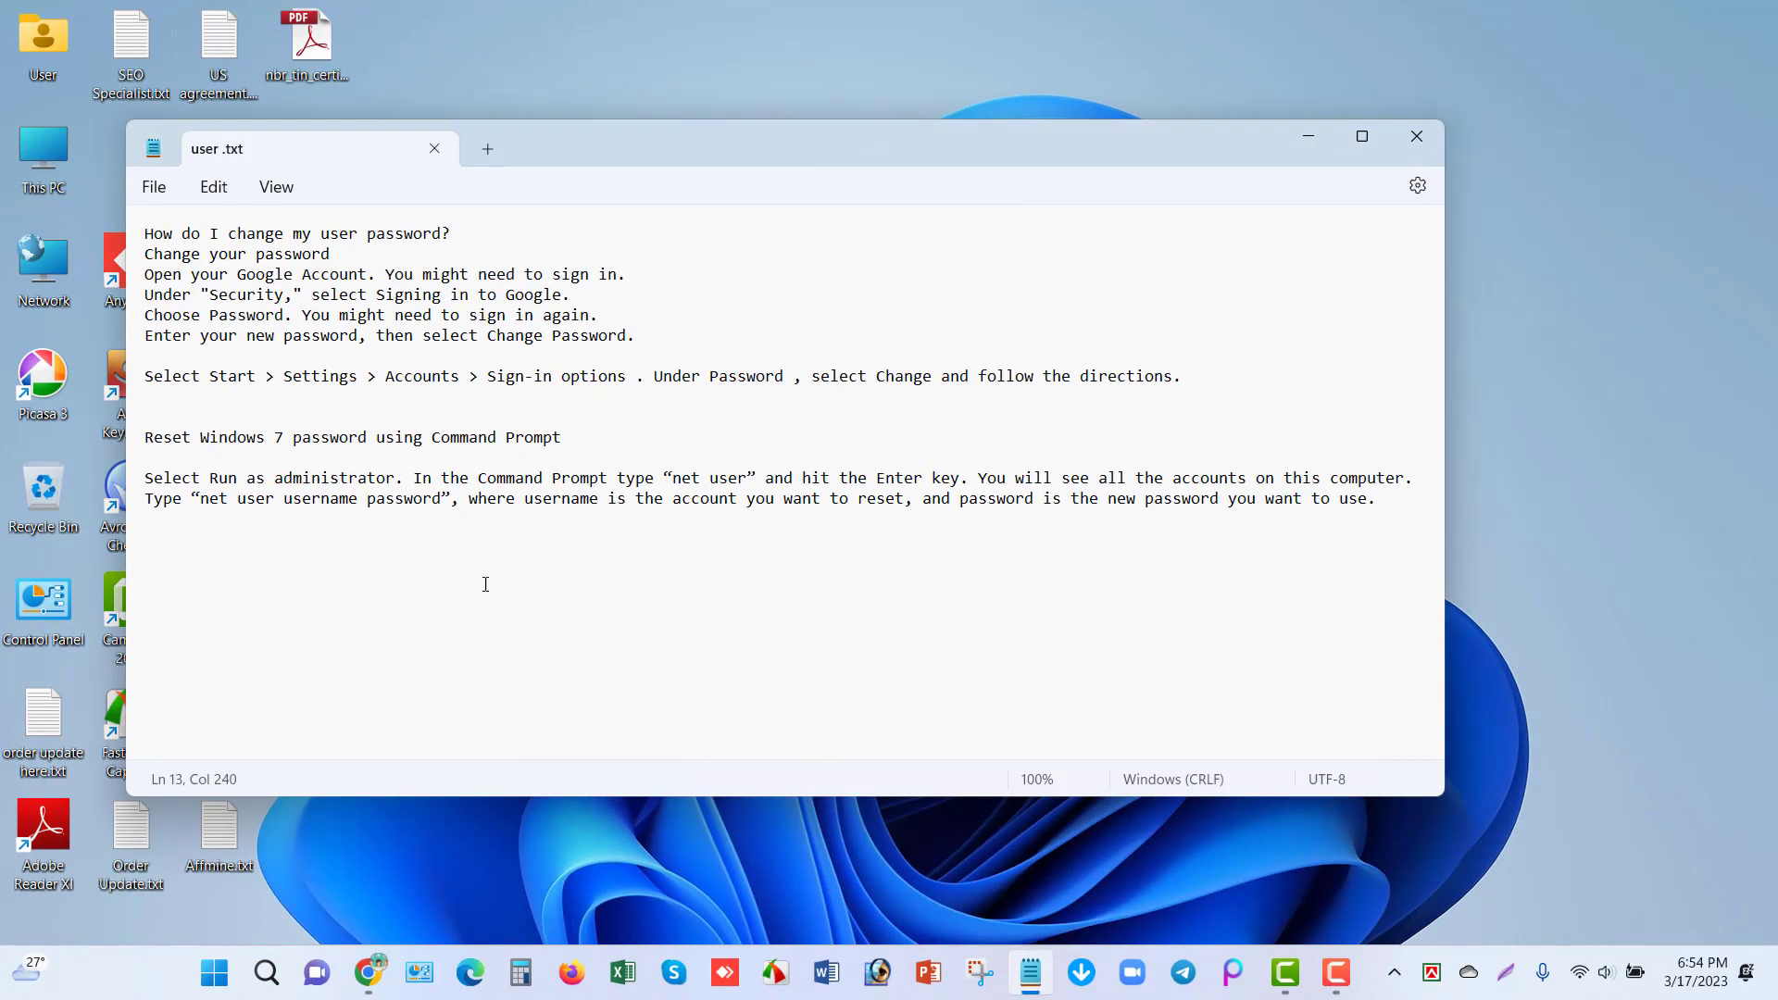
drag(182, 232, 600, 315)
click(620, 322)
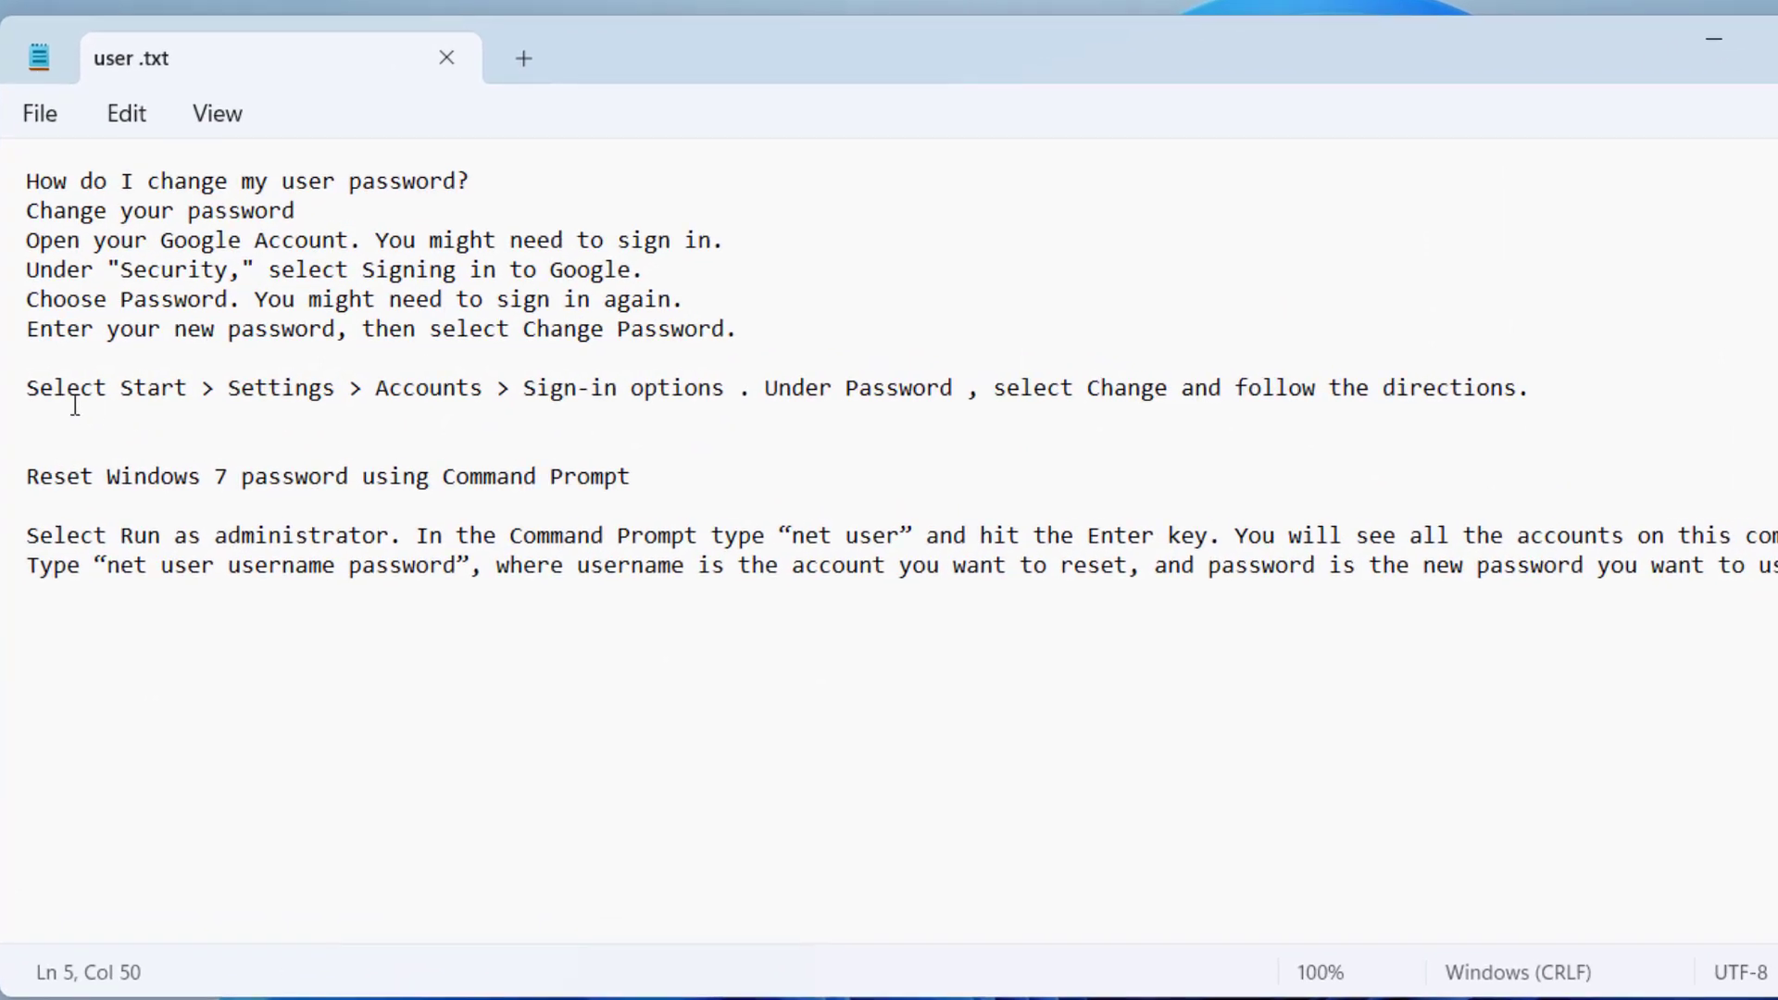
triple_click(38, 394)
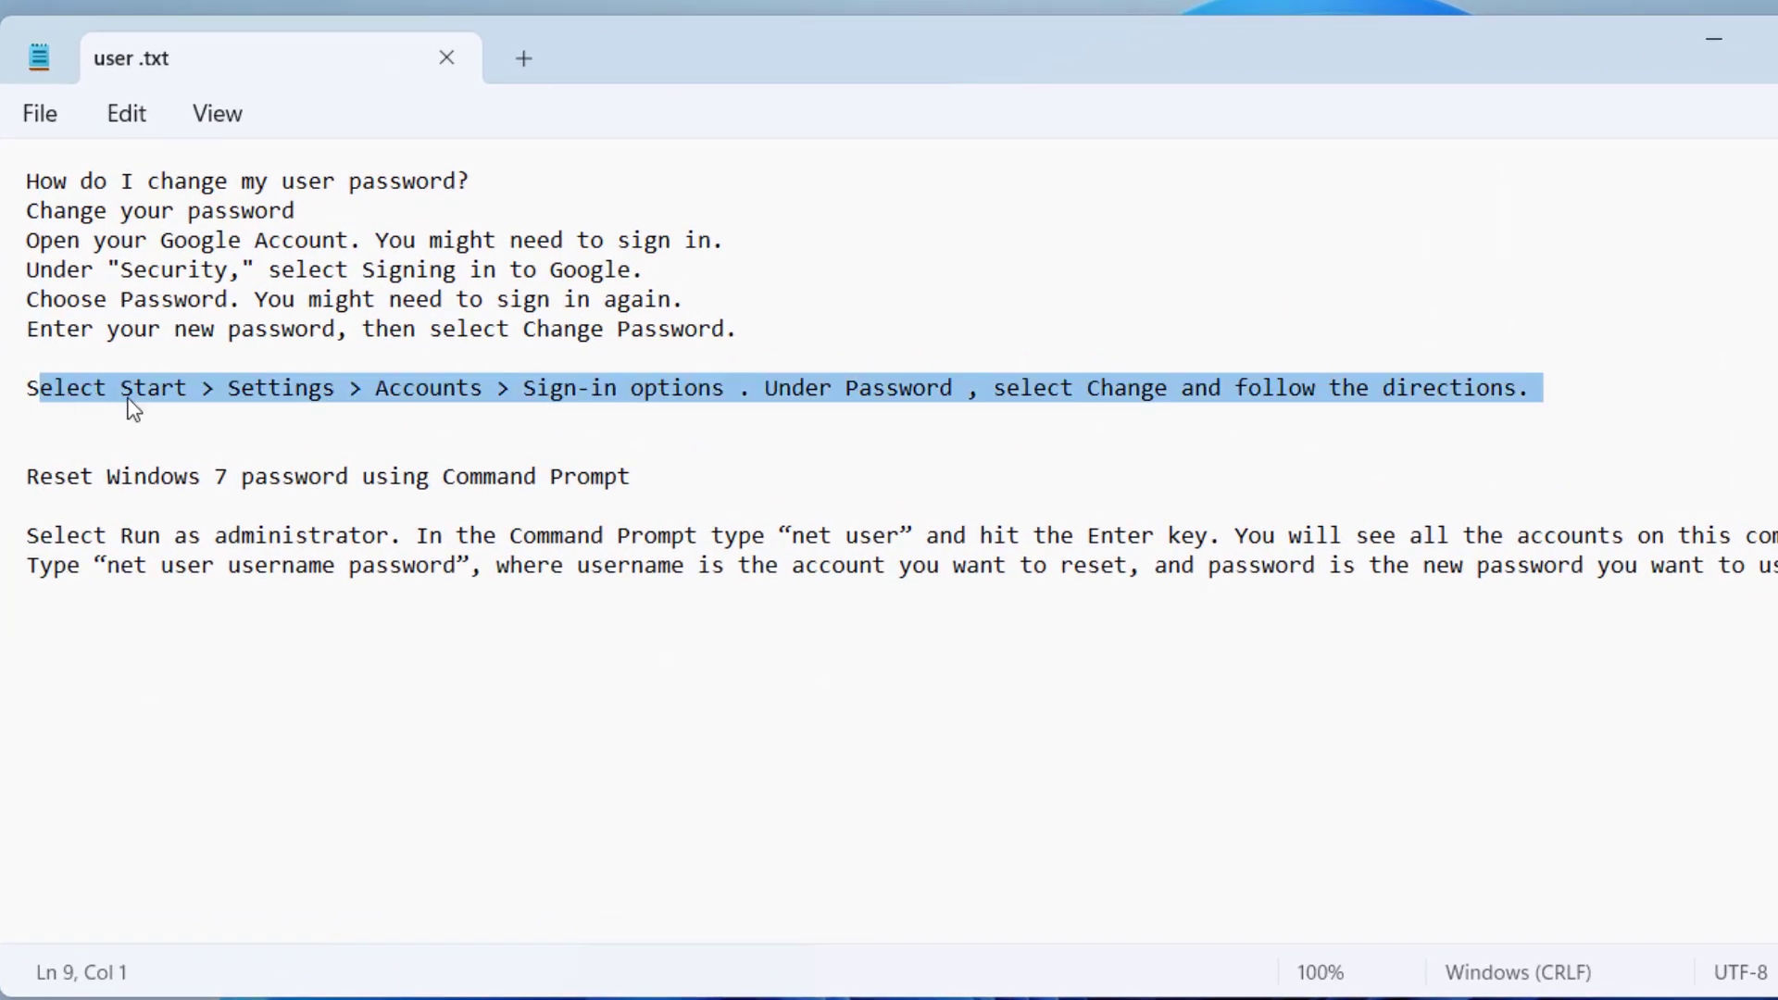
click(139, 400)
click(265, 399)
click(416, 393)
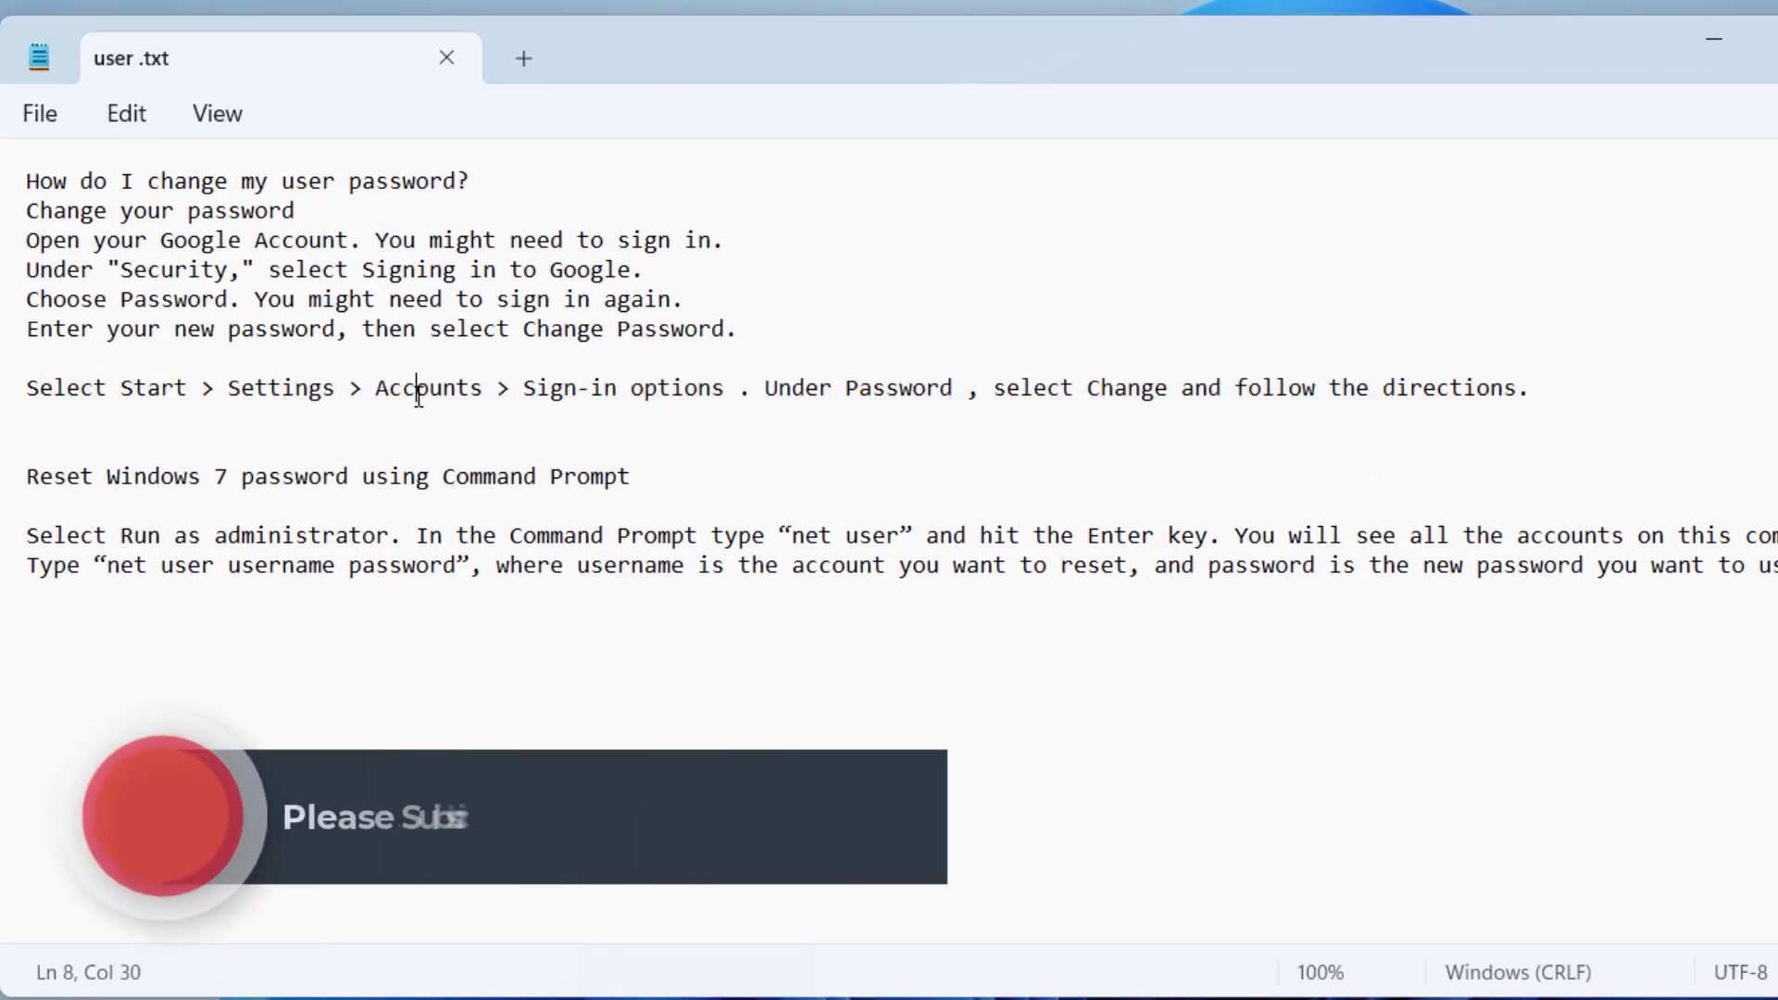
click(698, 405)
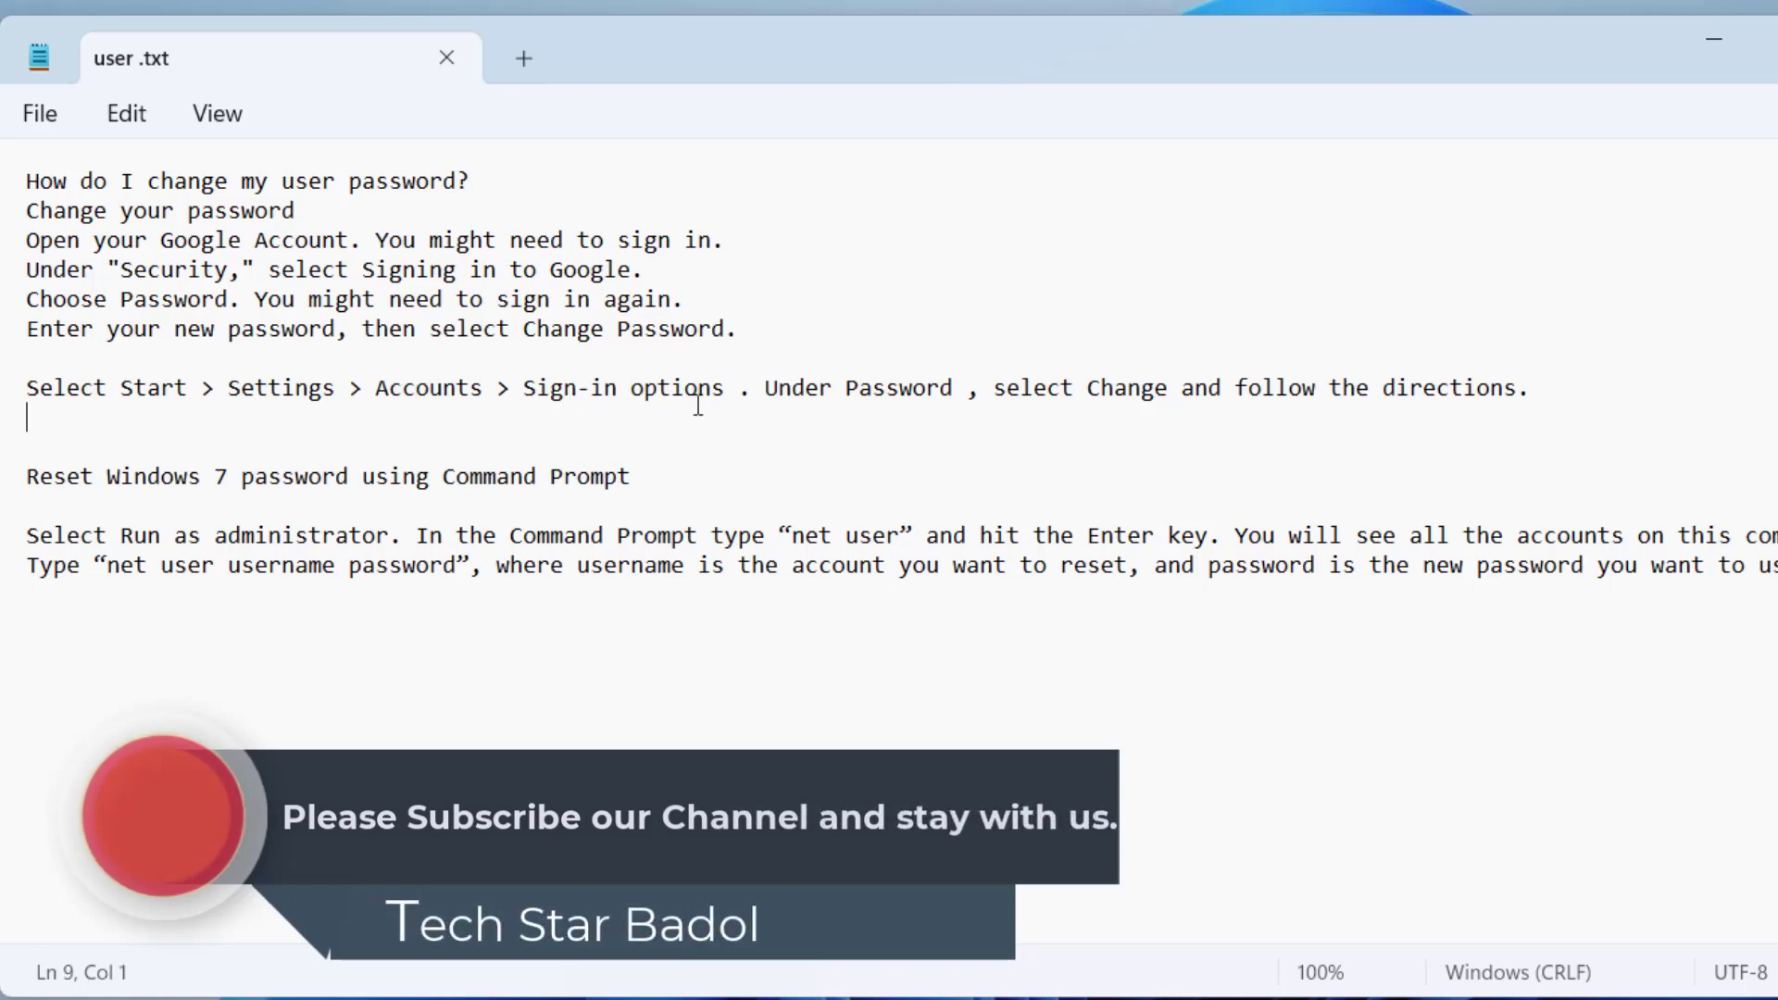
click(801, 393)
drag(1020, 394, 1449, 417)
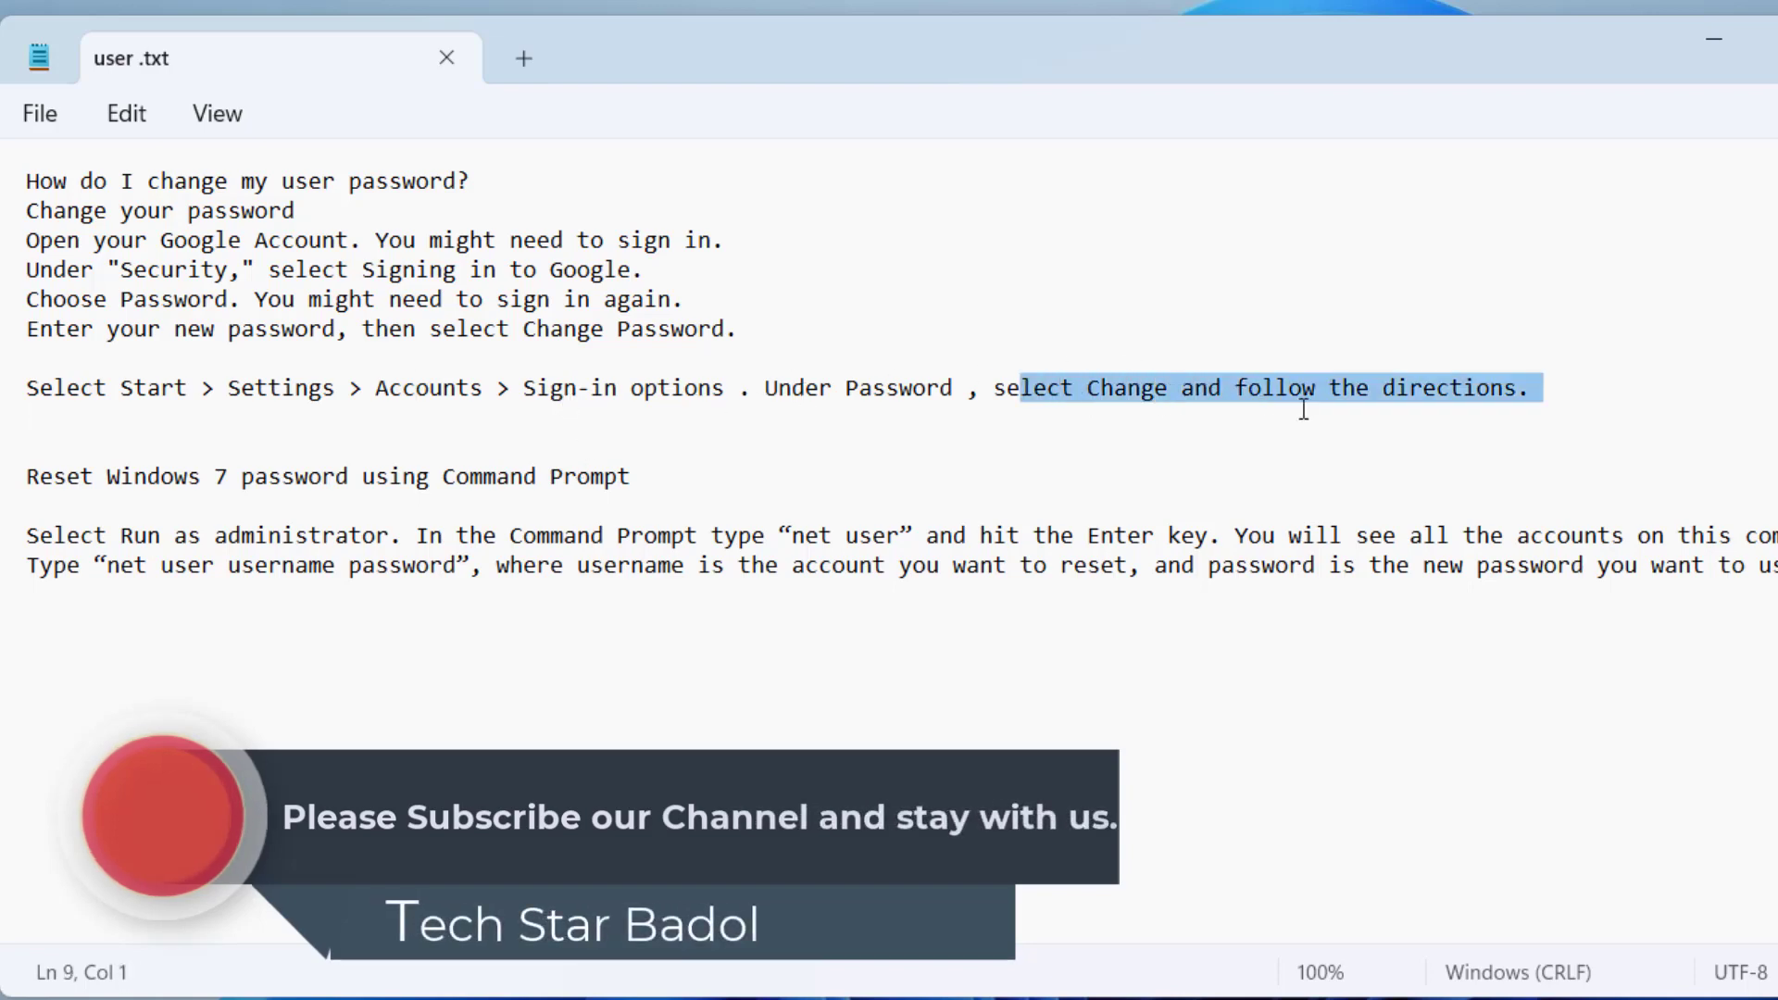
click(1429, 404)
click(1153, 276)
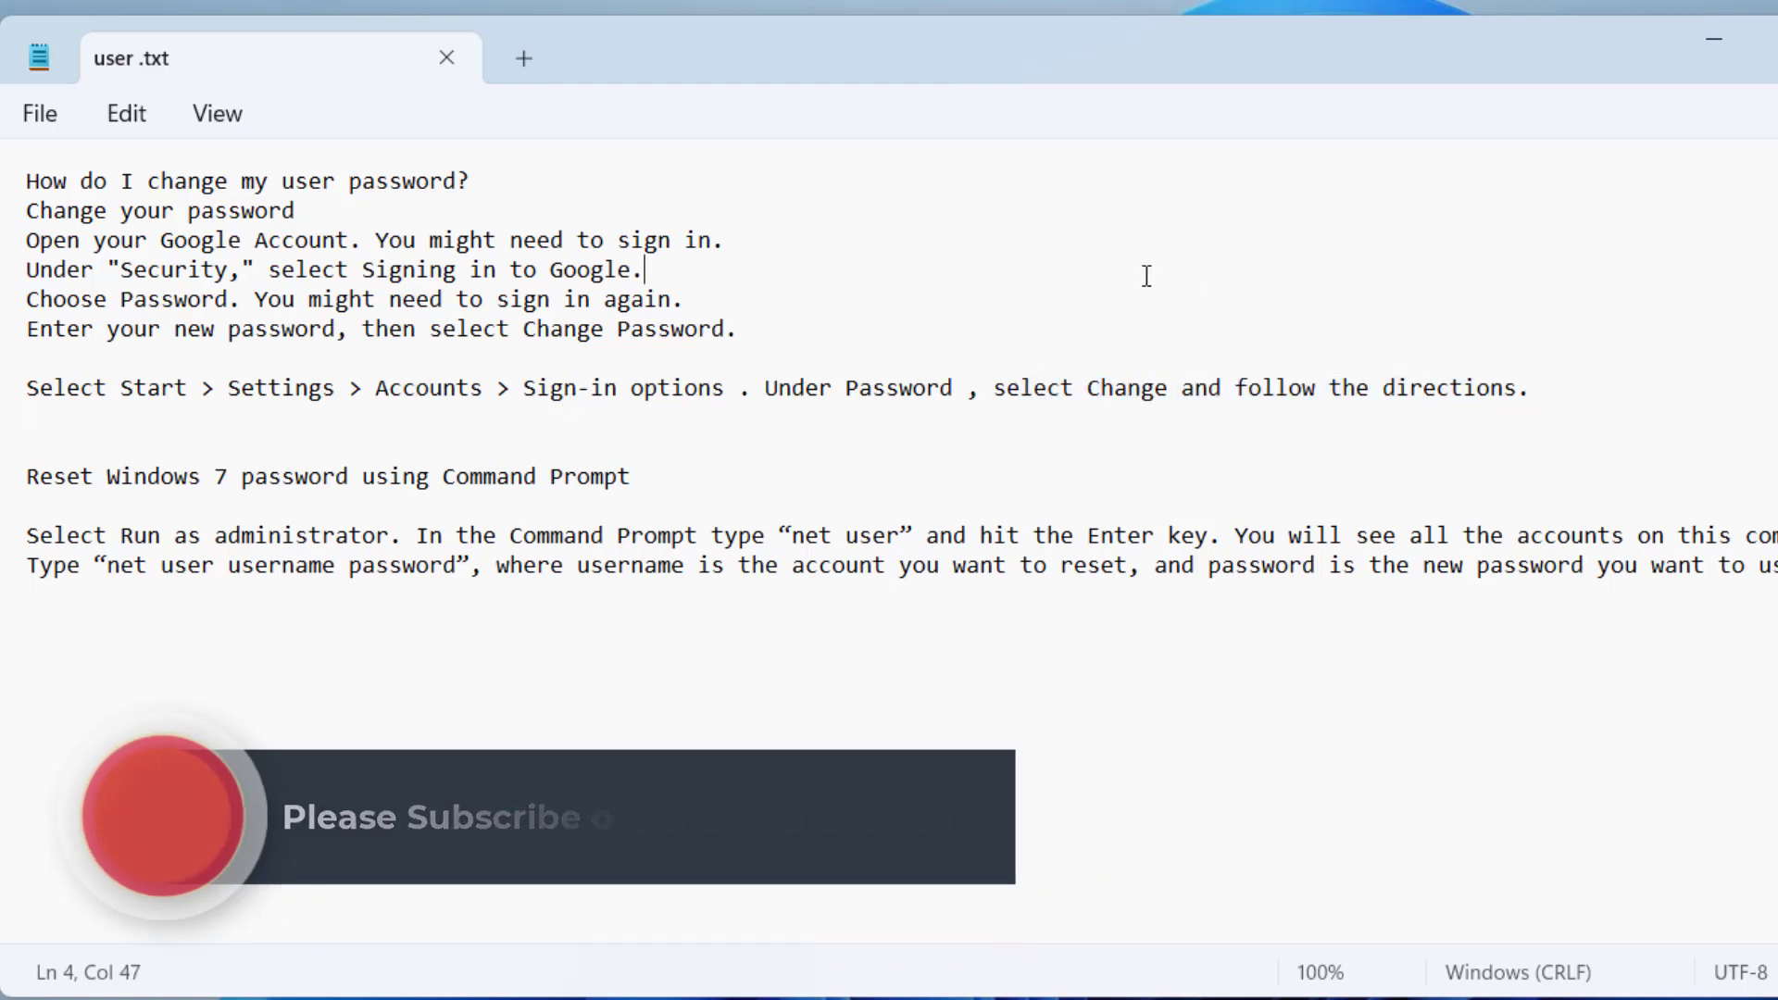
Step: Read the notes on resetting a Windows 7 password with the "net user" command in an administrator Command Prompt
drag(162, 537, 254, 542)
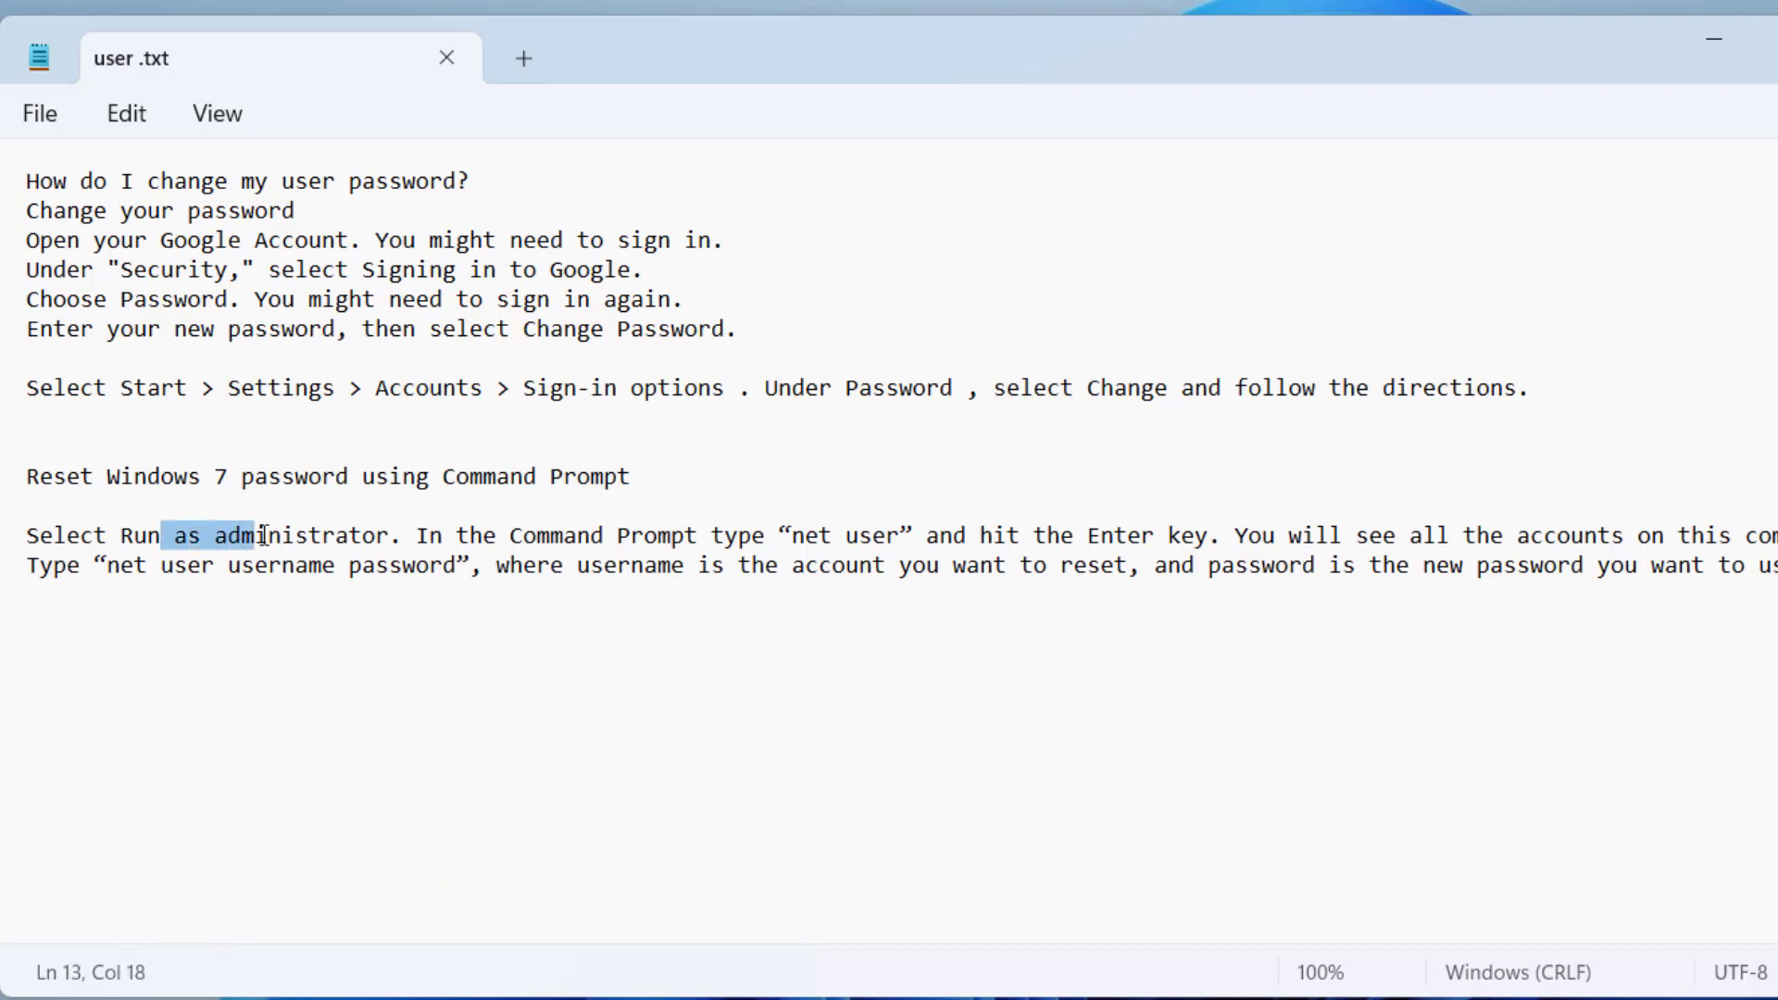
key(End)
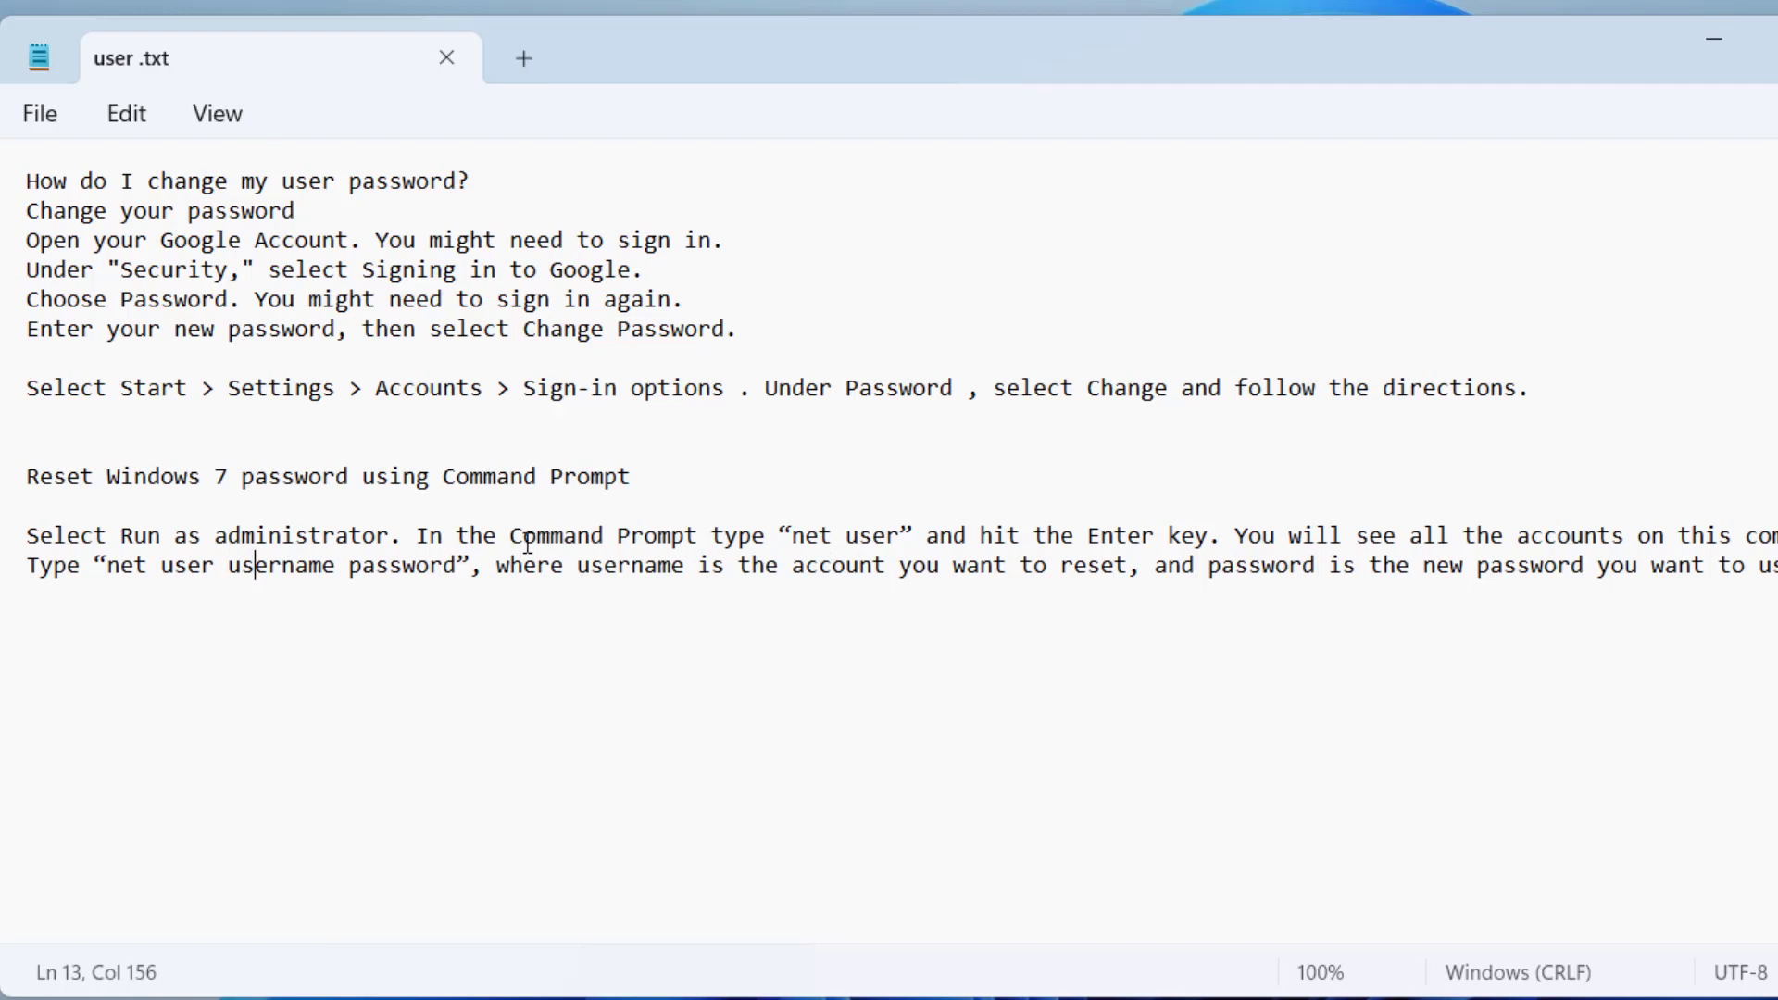
drag(512, 540, 939, 535)
click(738, 535)
click(845, 467)
drag(107, 567, 456, 584)
click(679, 598)
drag(645, 572, 1776, 583)
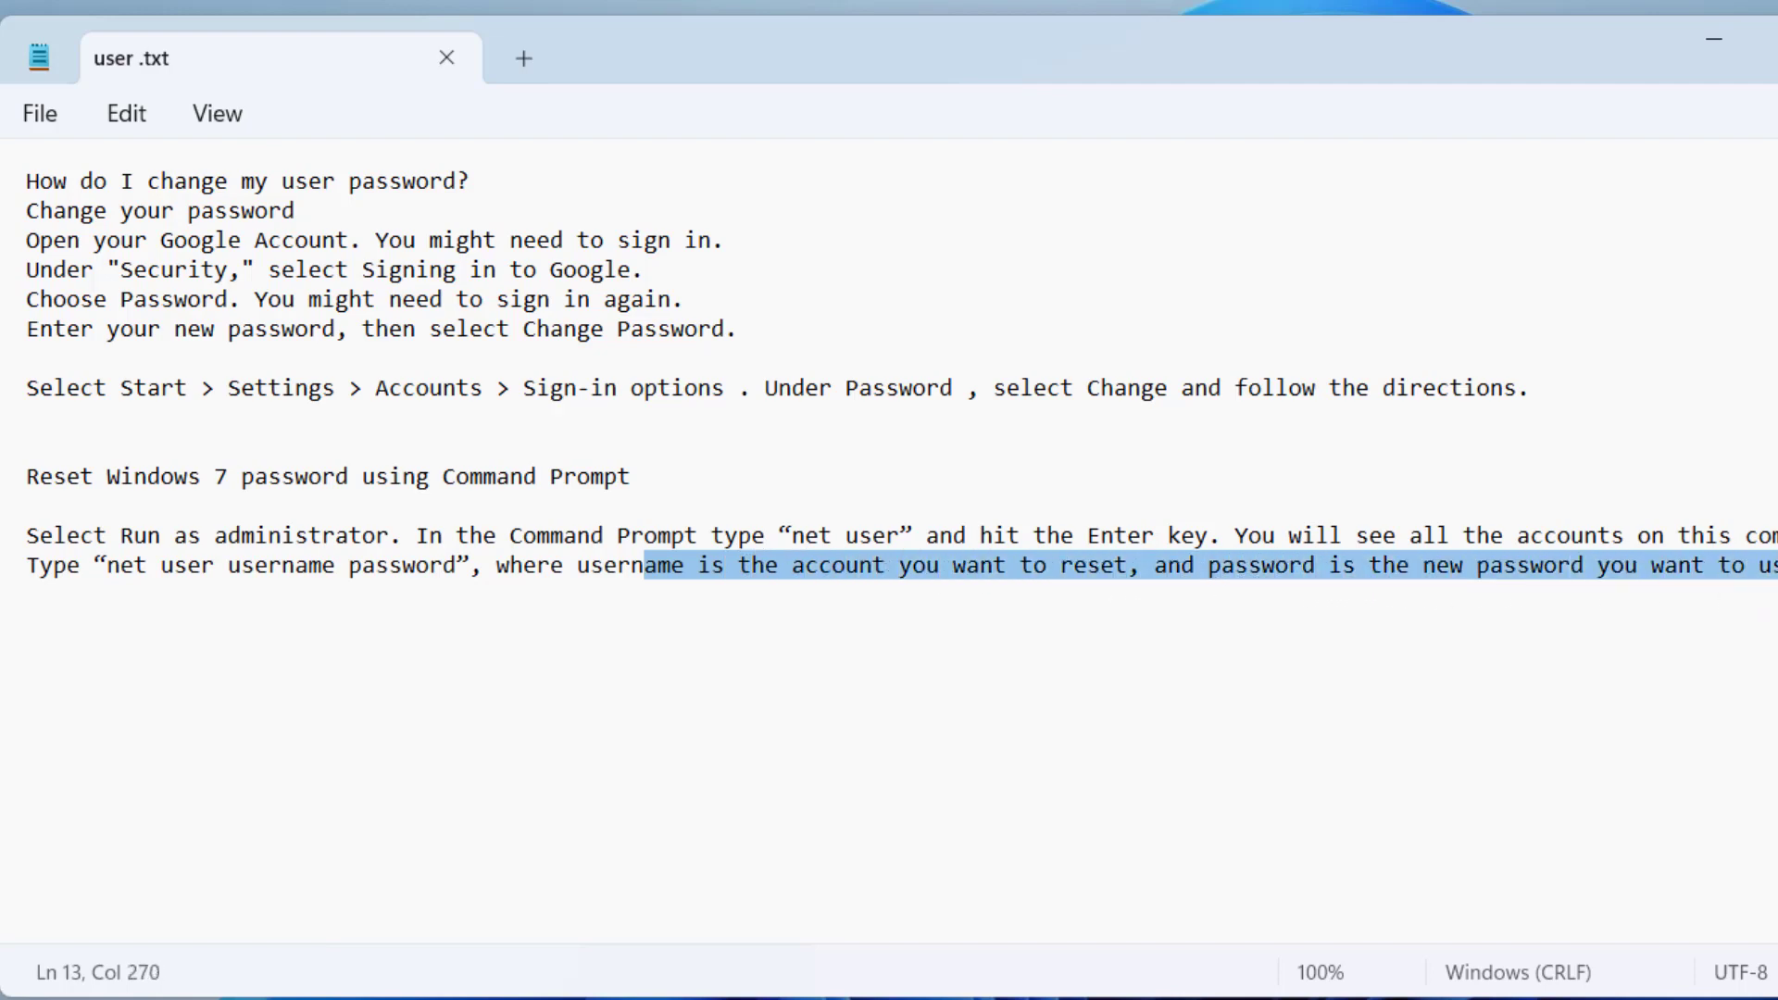
click(1608, 635)
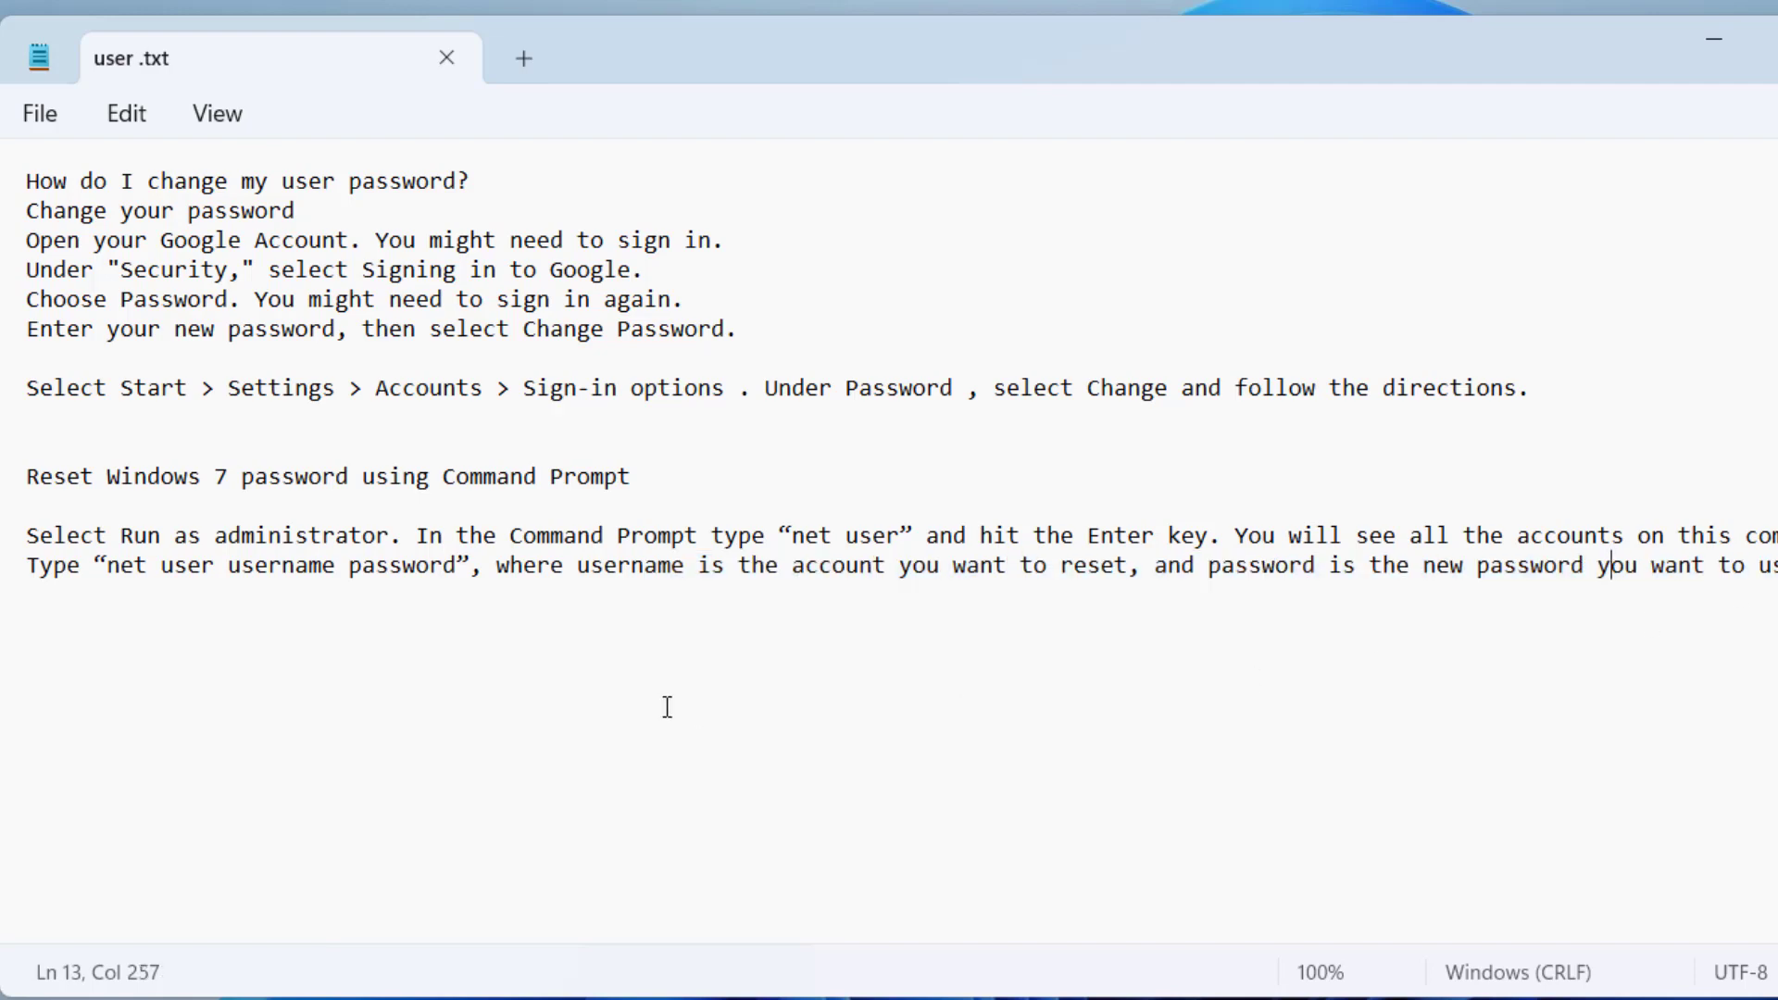
click(389, 388)
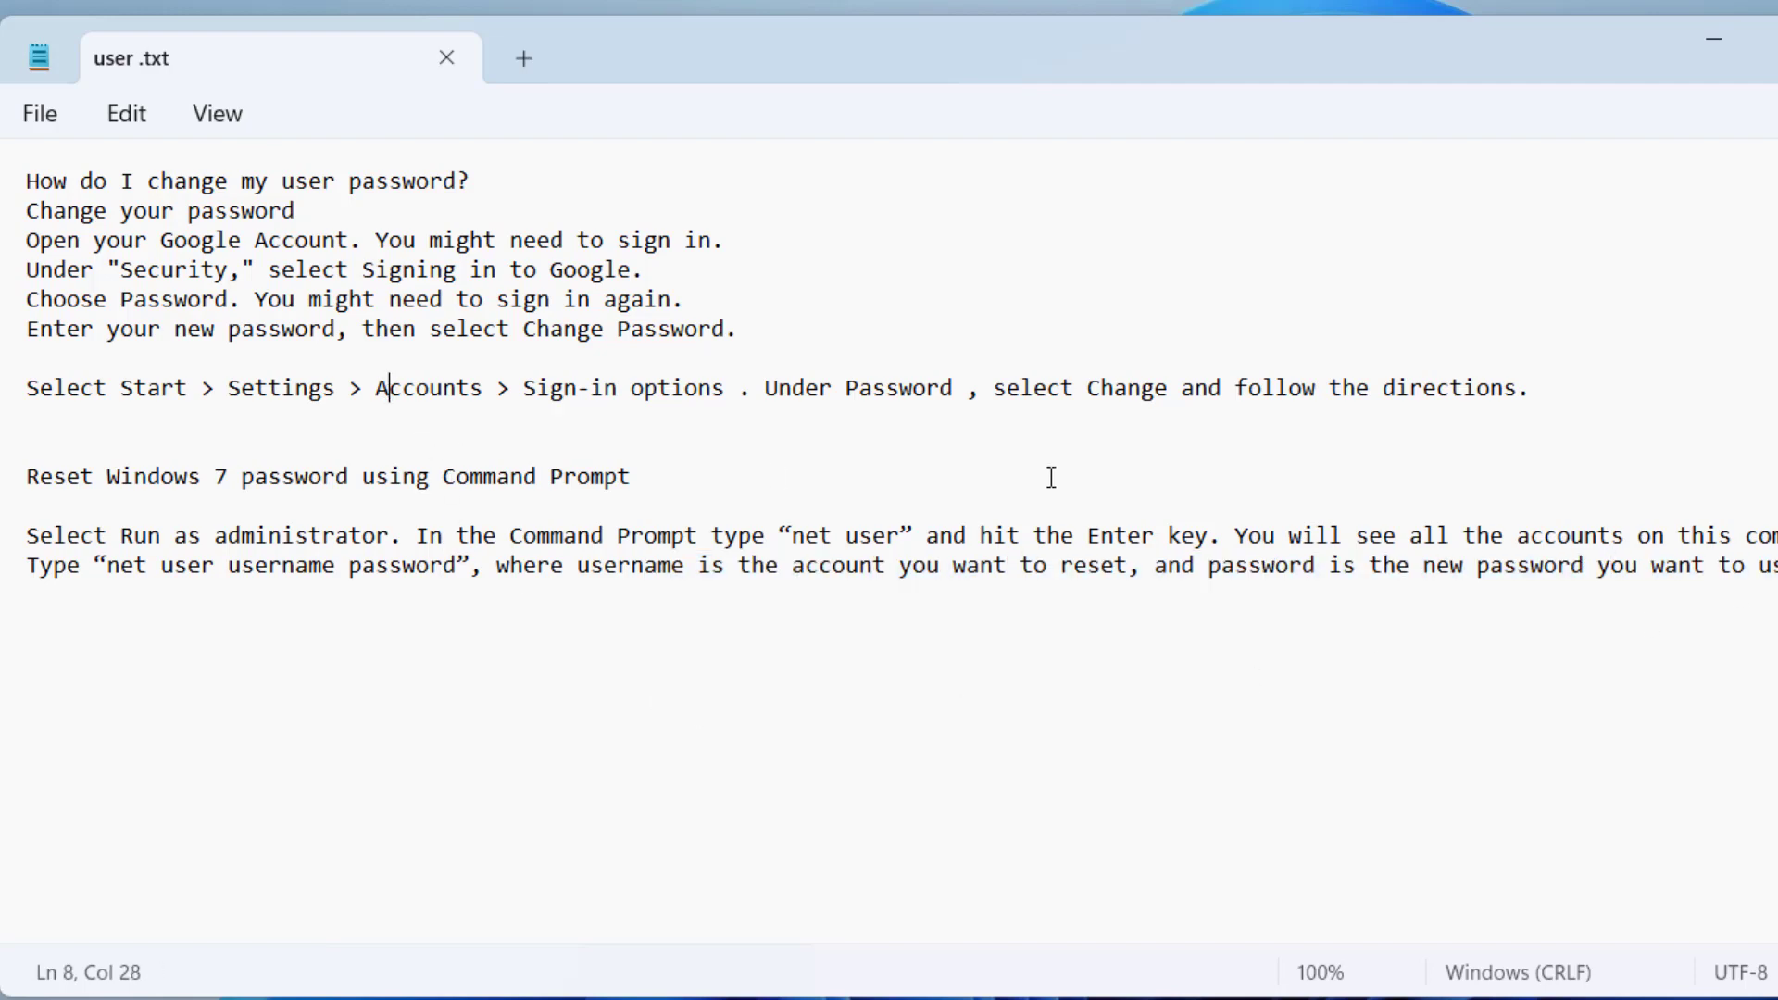